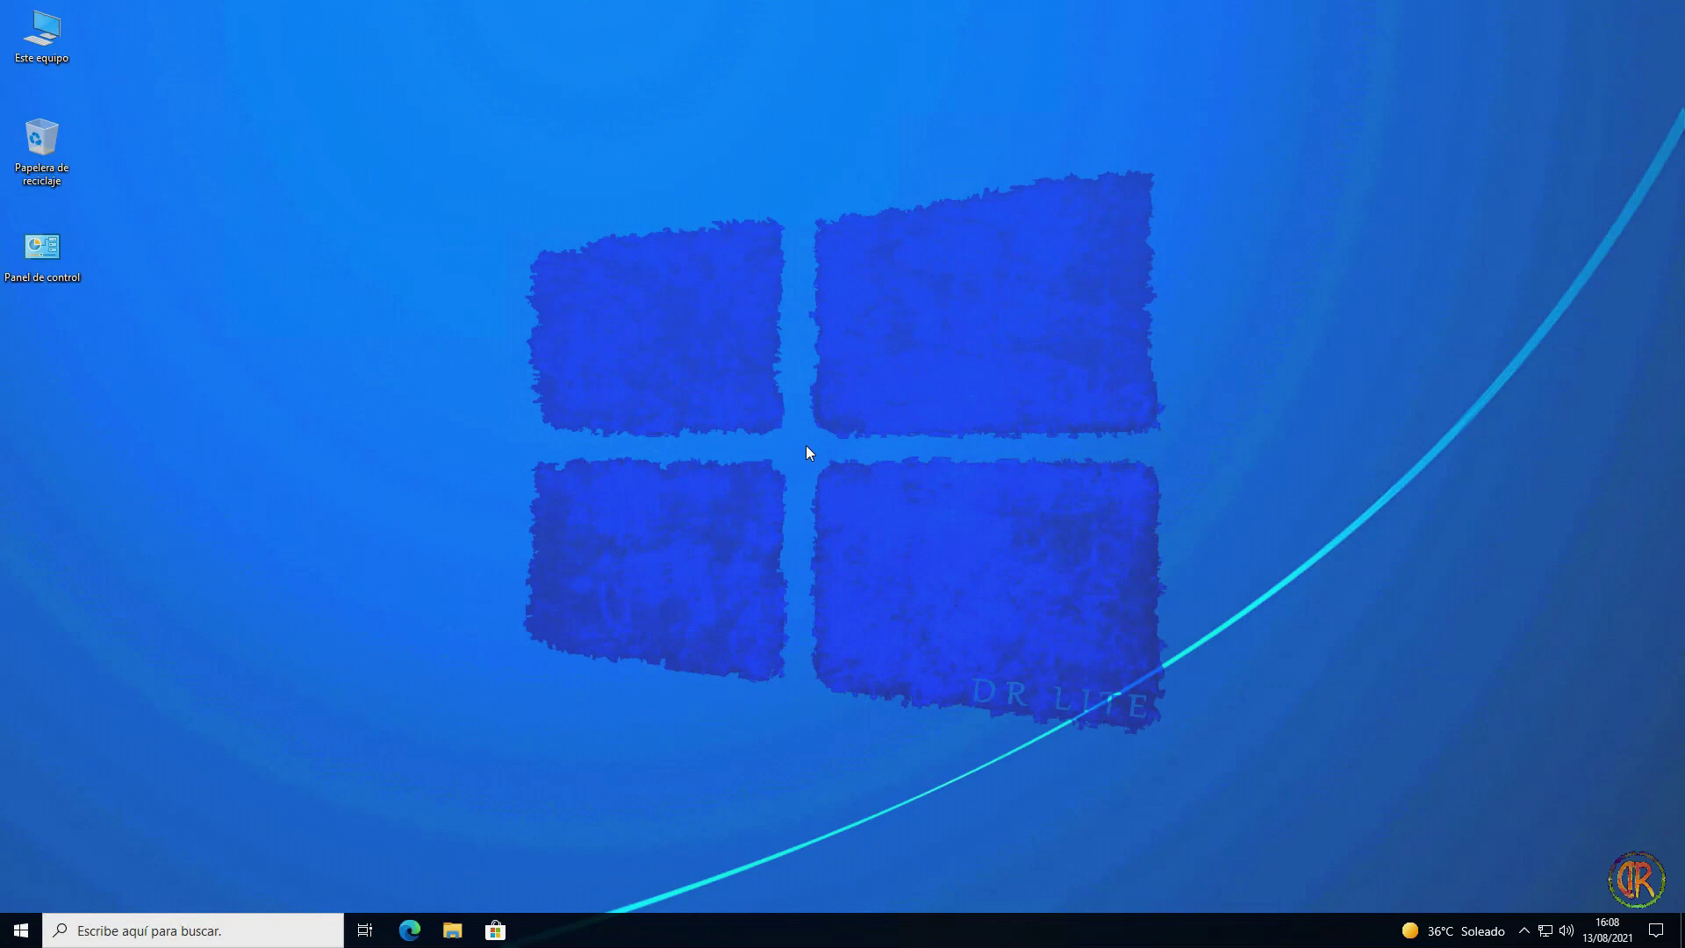
Run netplwiz to open the user accounts settings and select the Admin account.
left_click(21, 930)
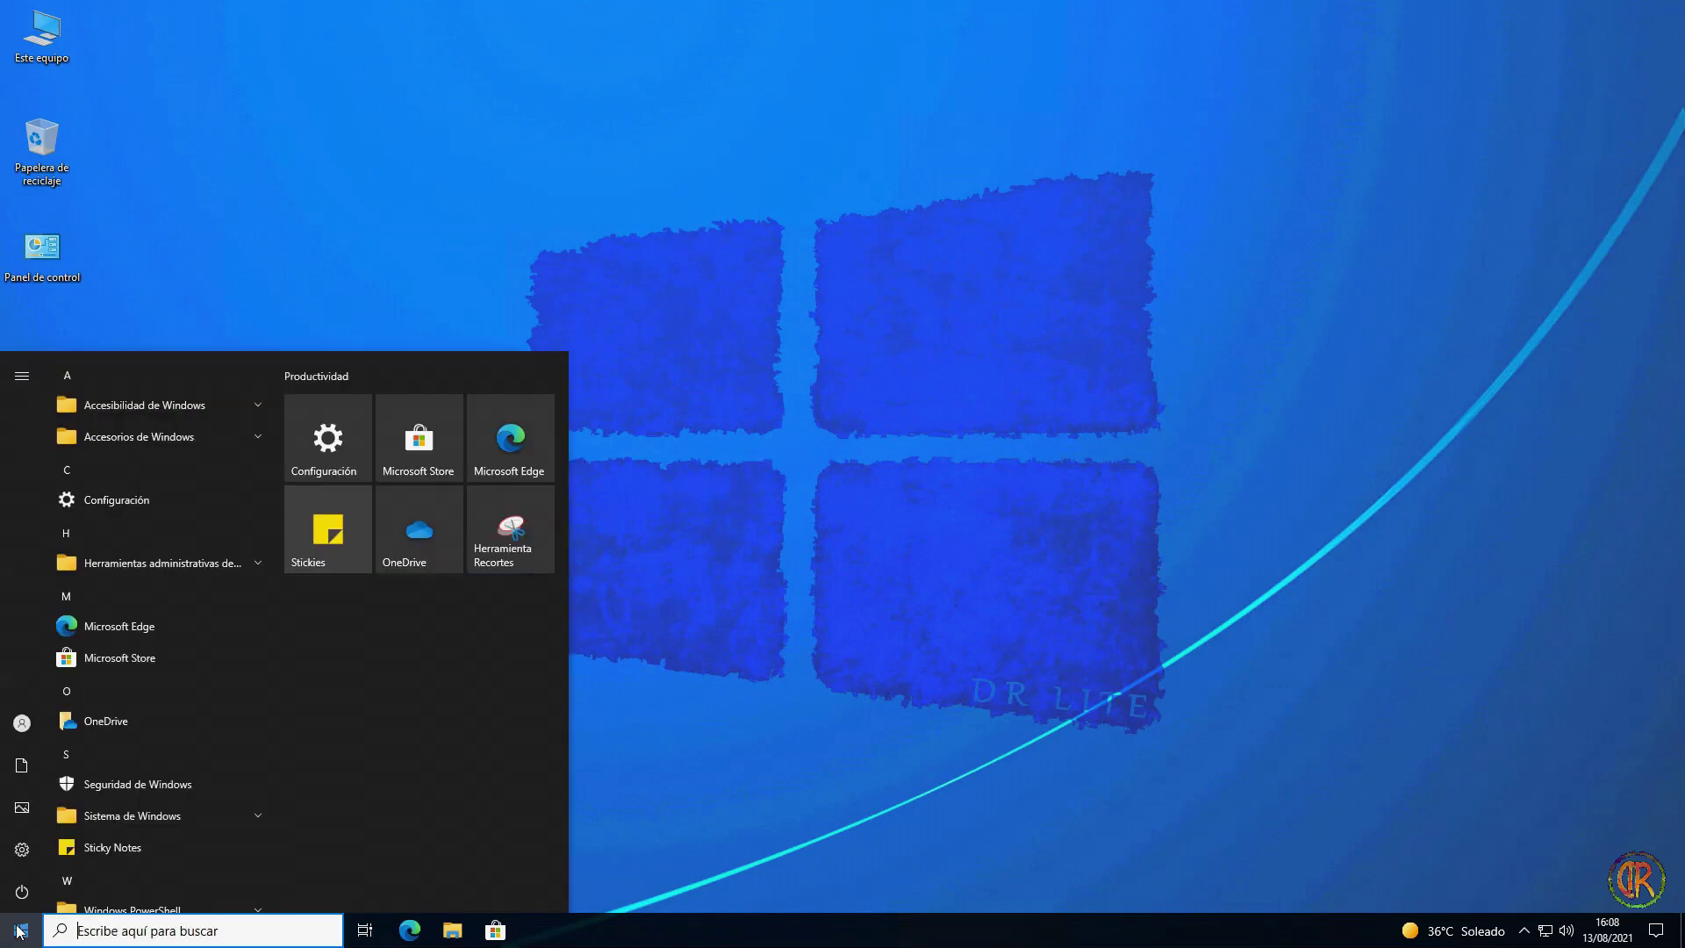
mouse_move(31, 727)
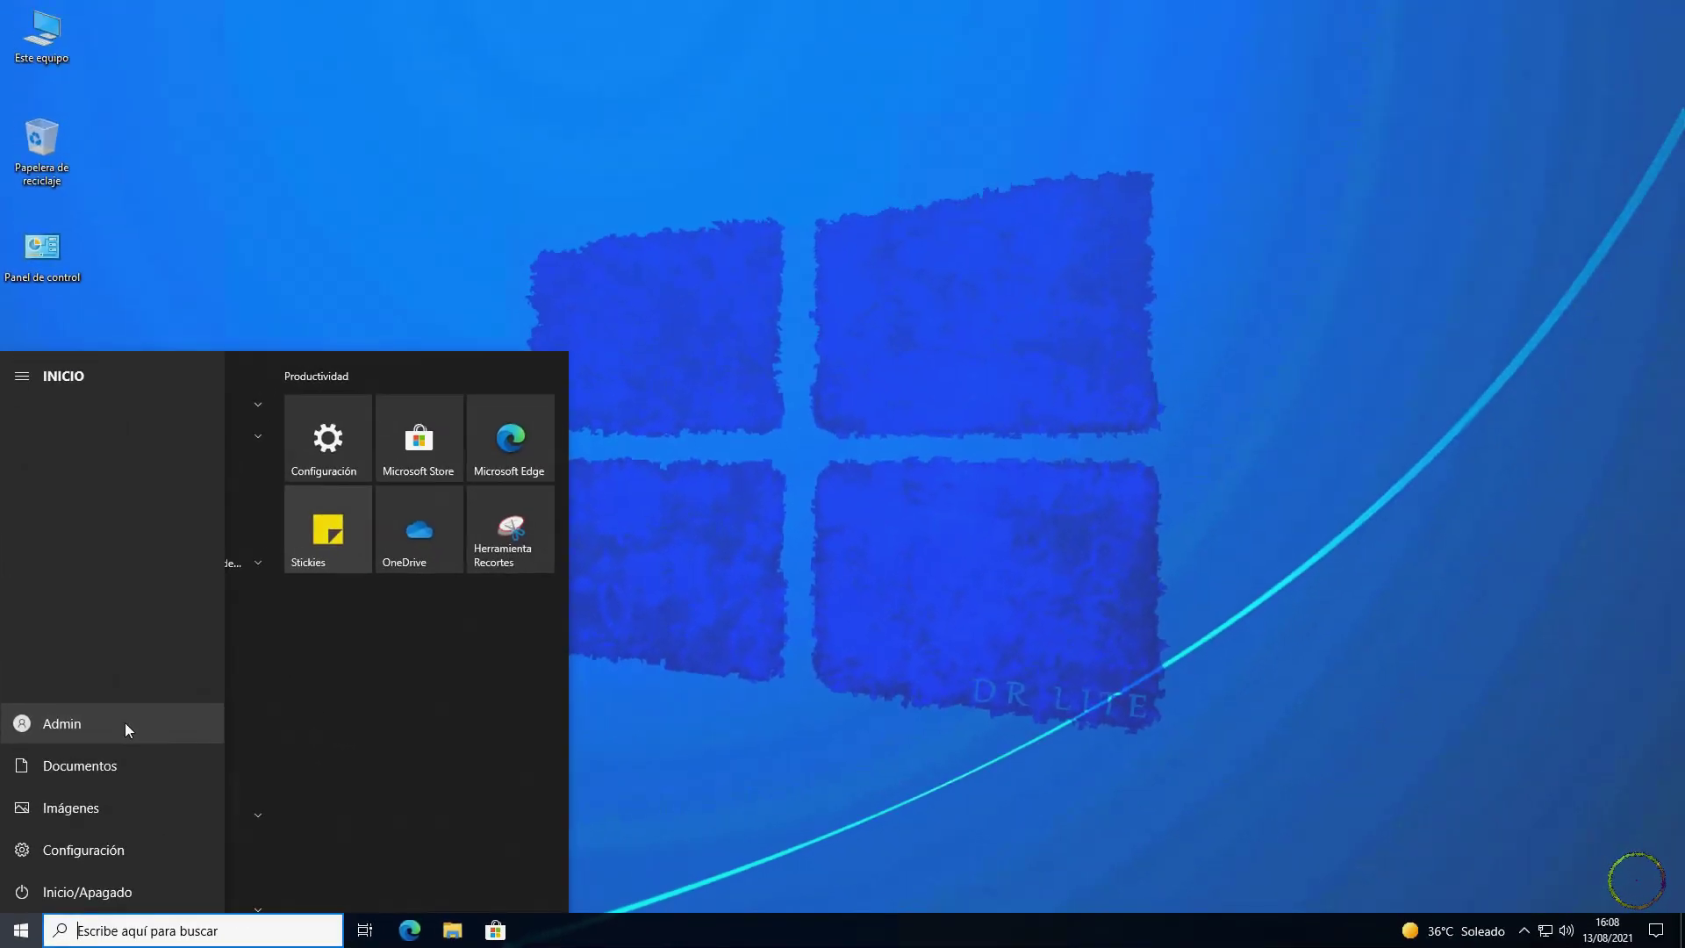
left_click(165, 930)
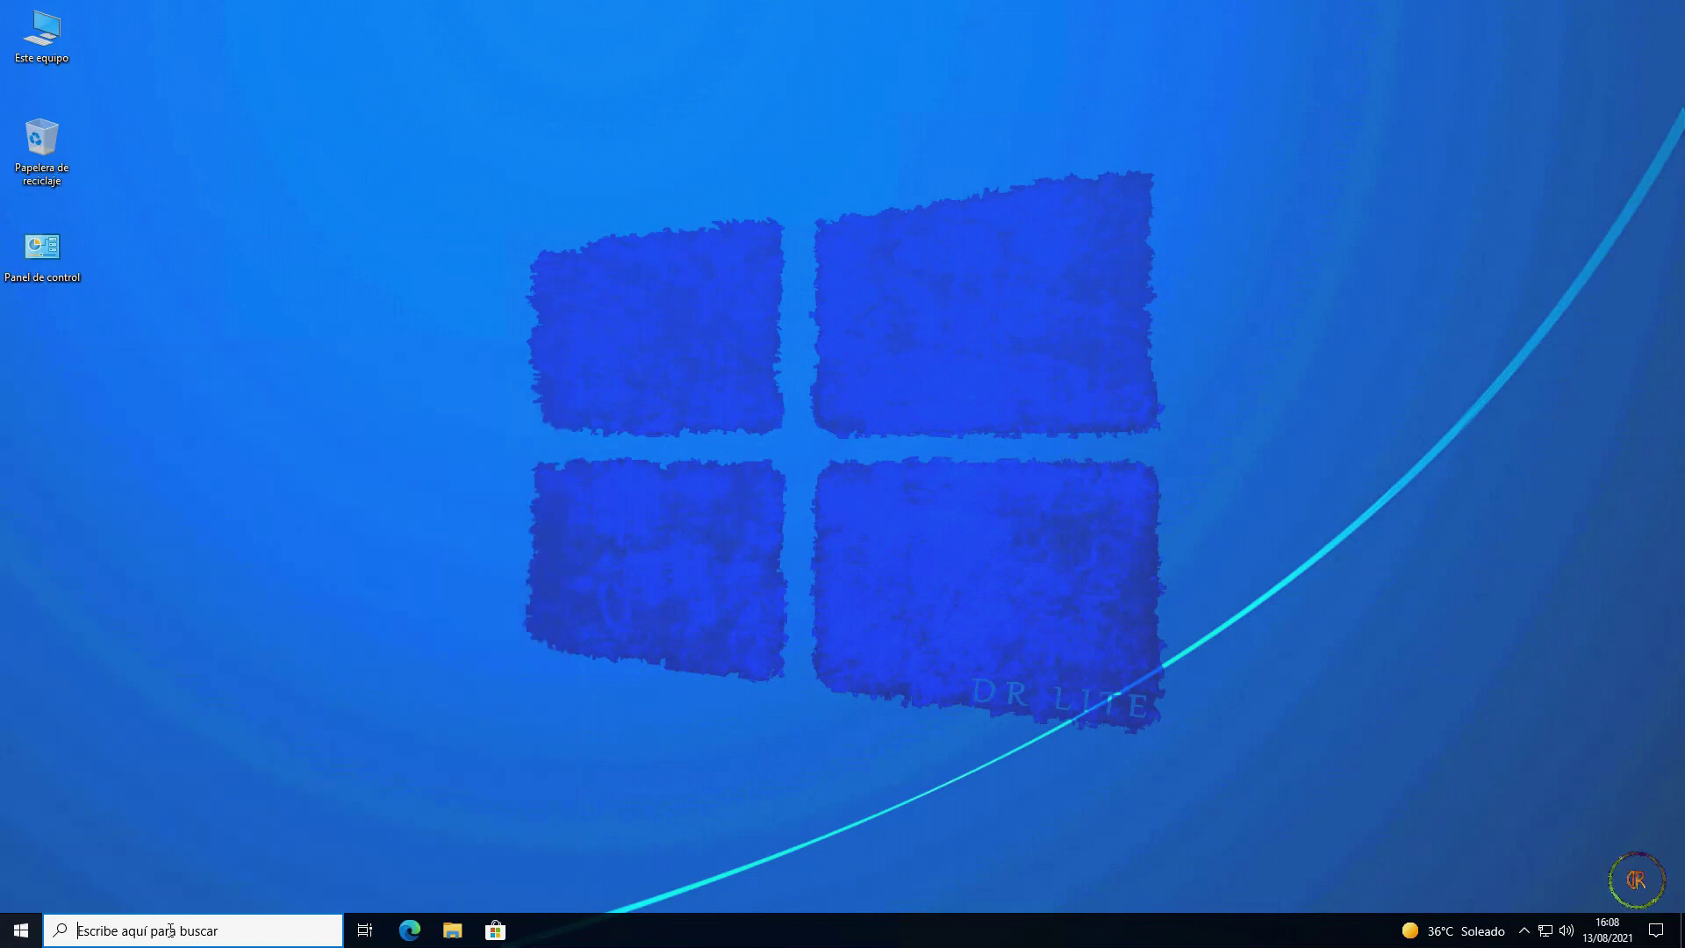
type("net")
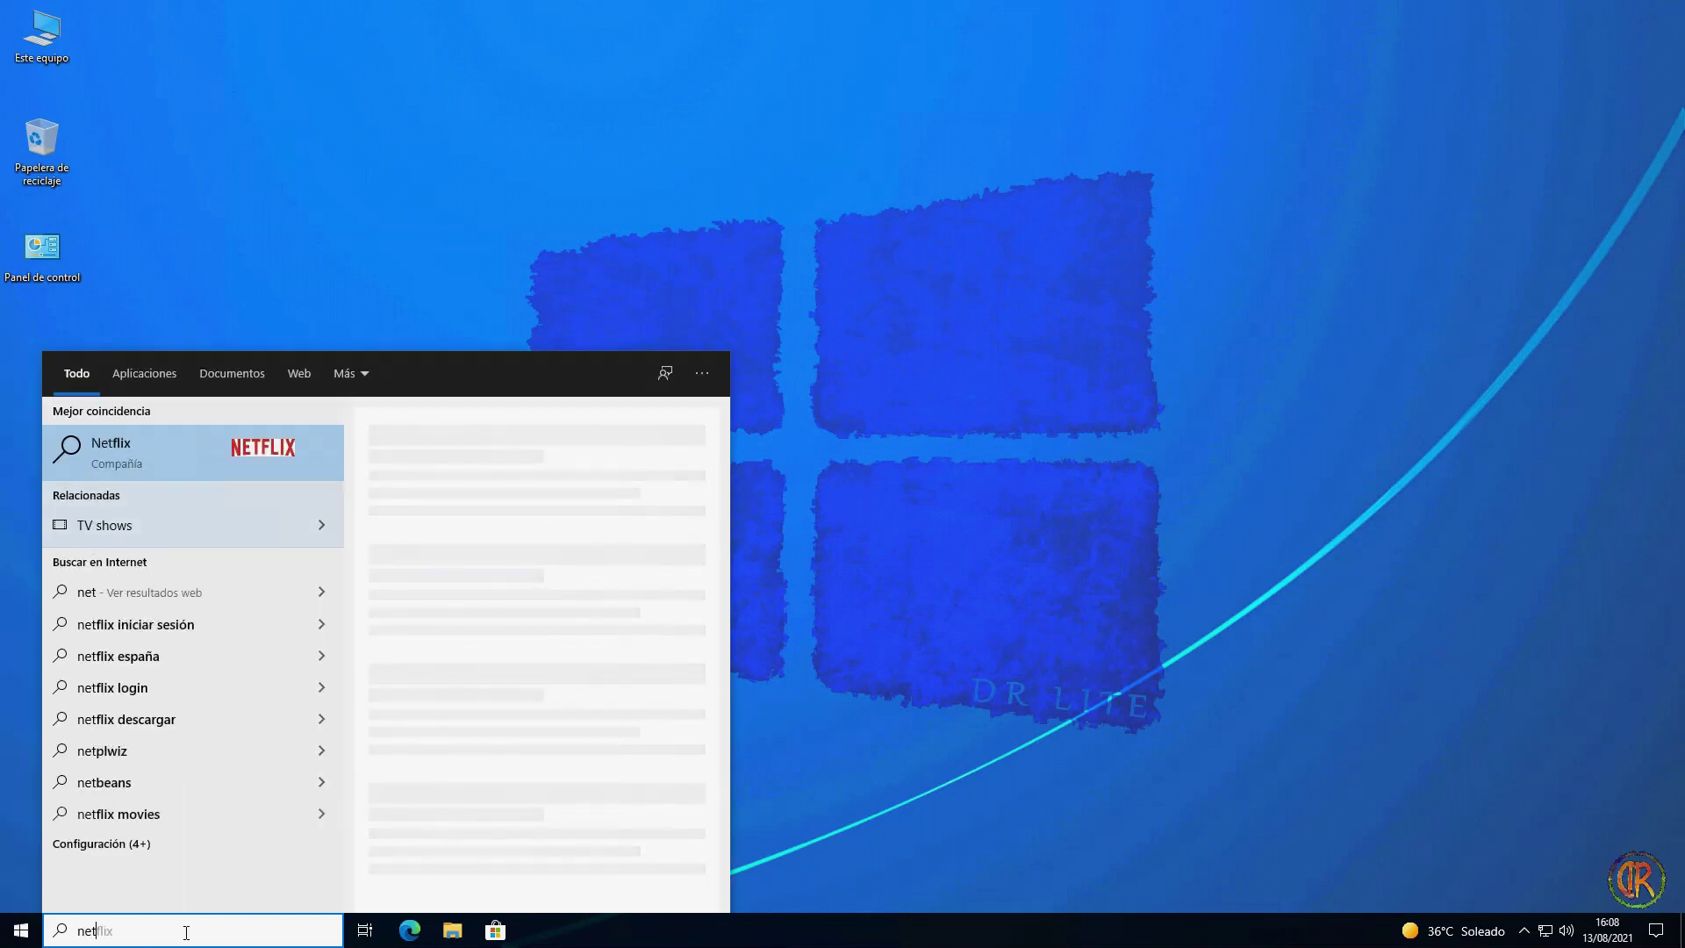
type("plwiz")
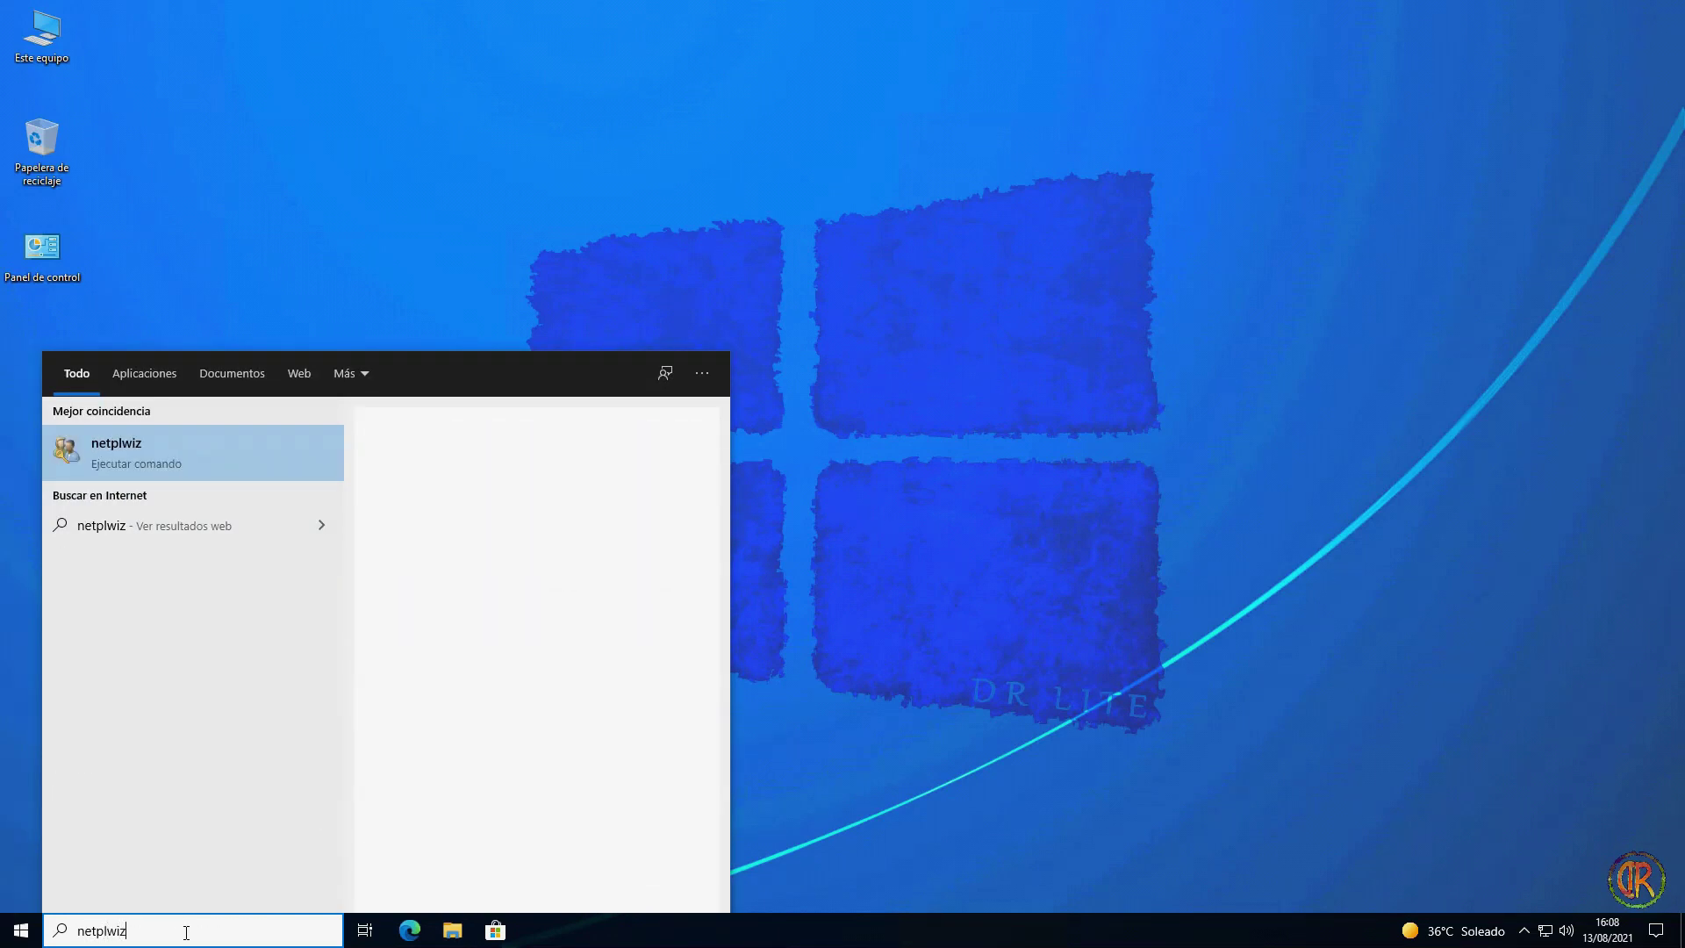
key("Return")
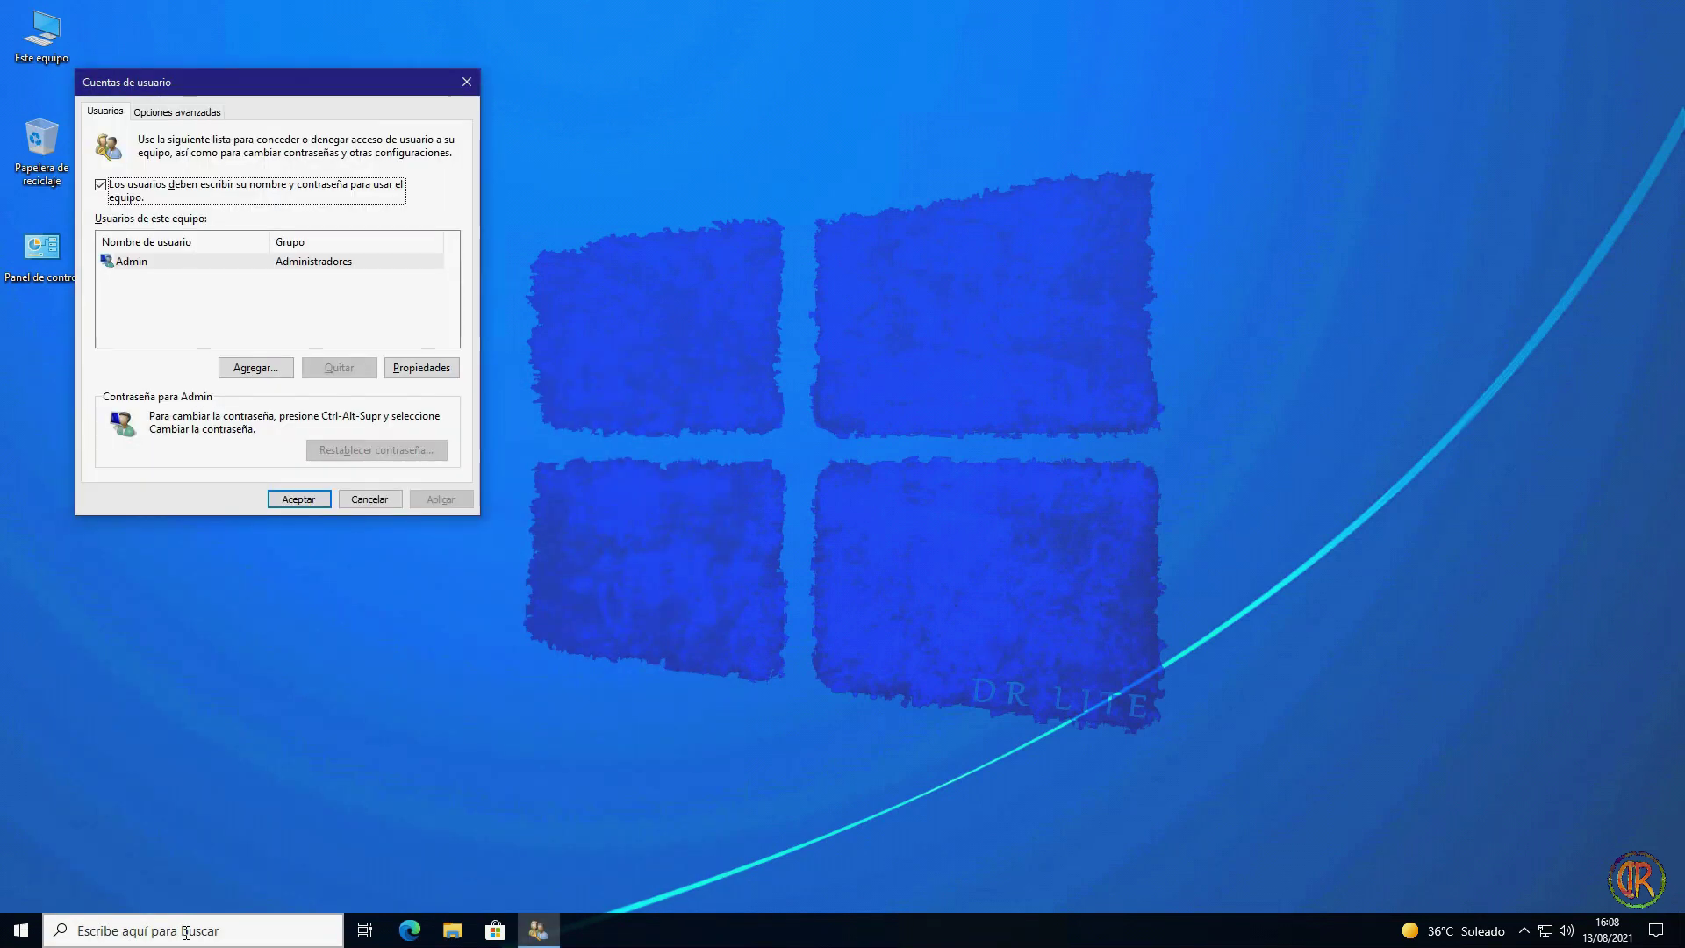
left_click_drag(367, 74, 883, 252)
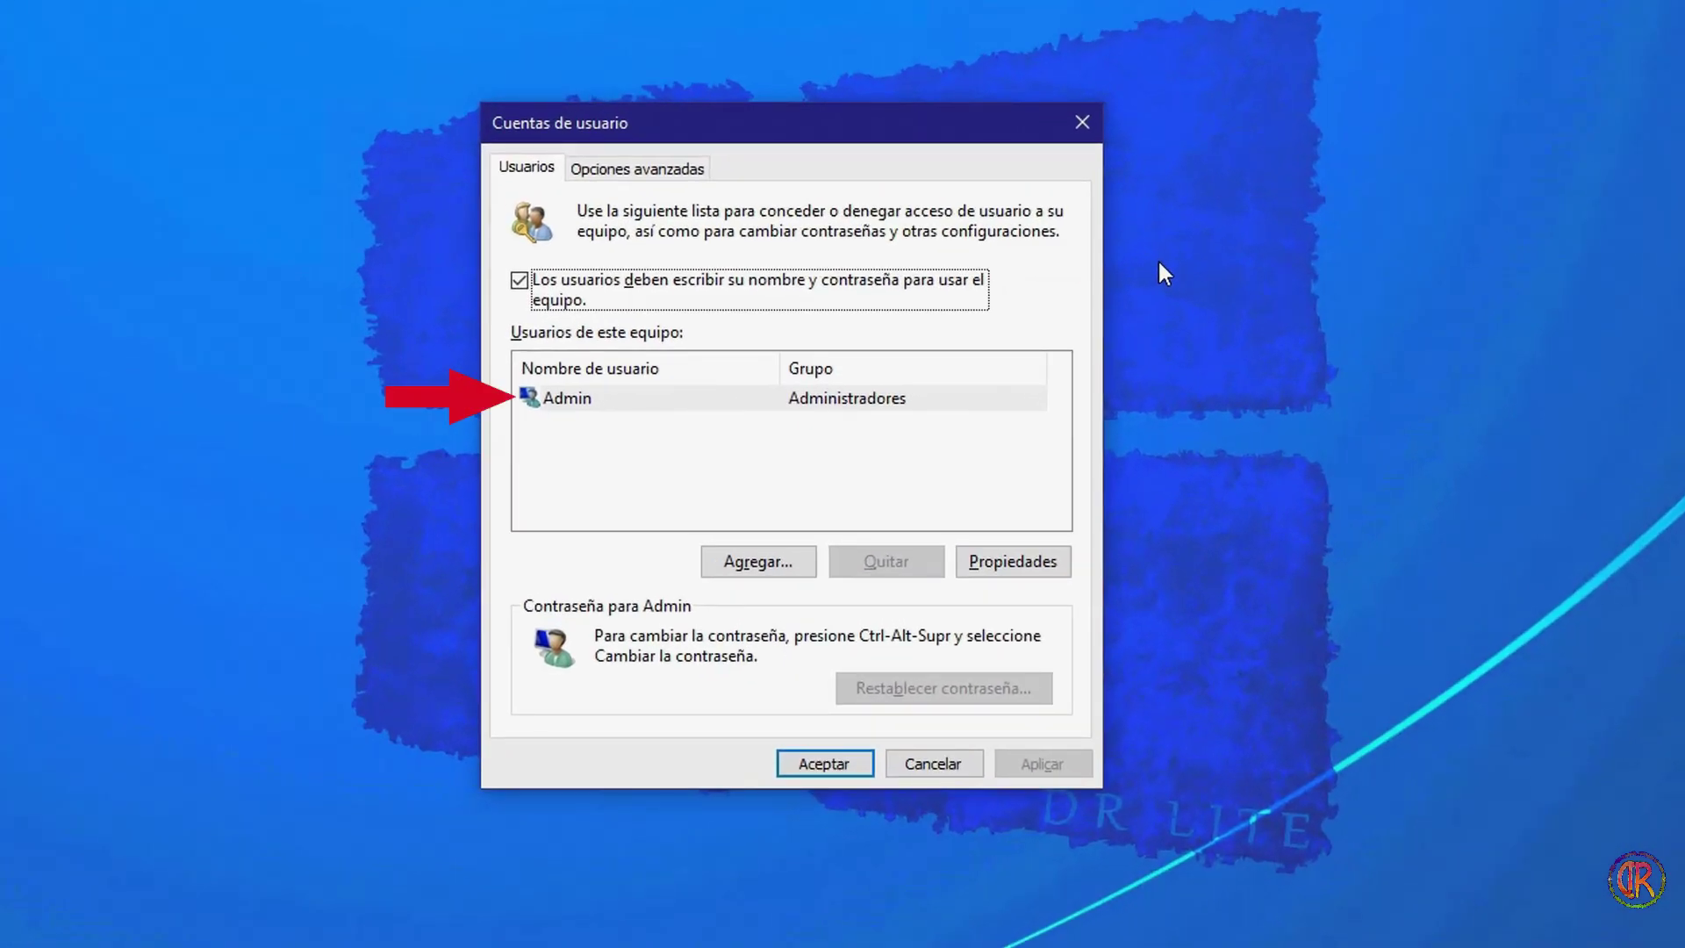
double_click(582, 395)
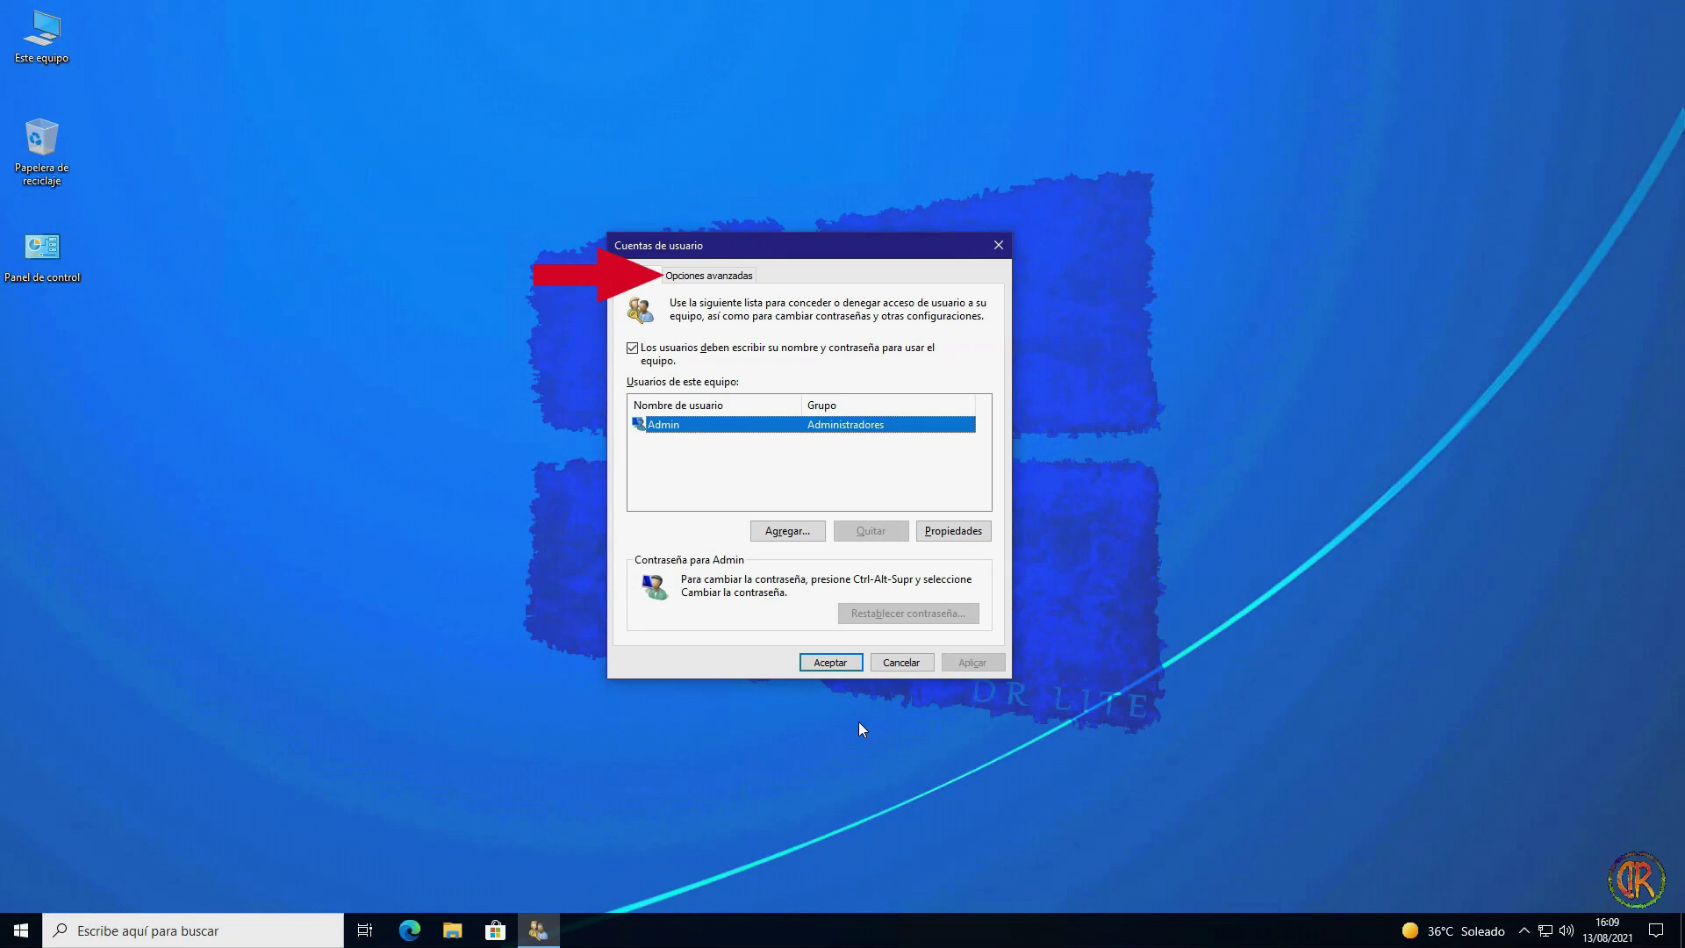
Open advanced user management for local users and groups and list the accounts in the Usuarios folder.
left_click(723, 276)
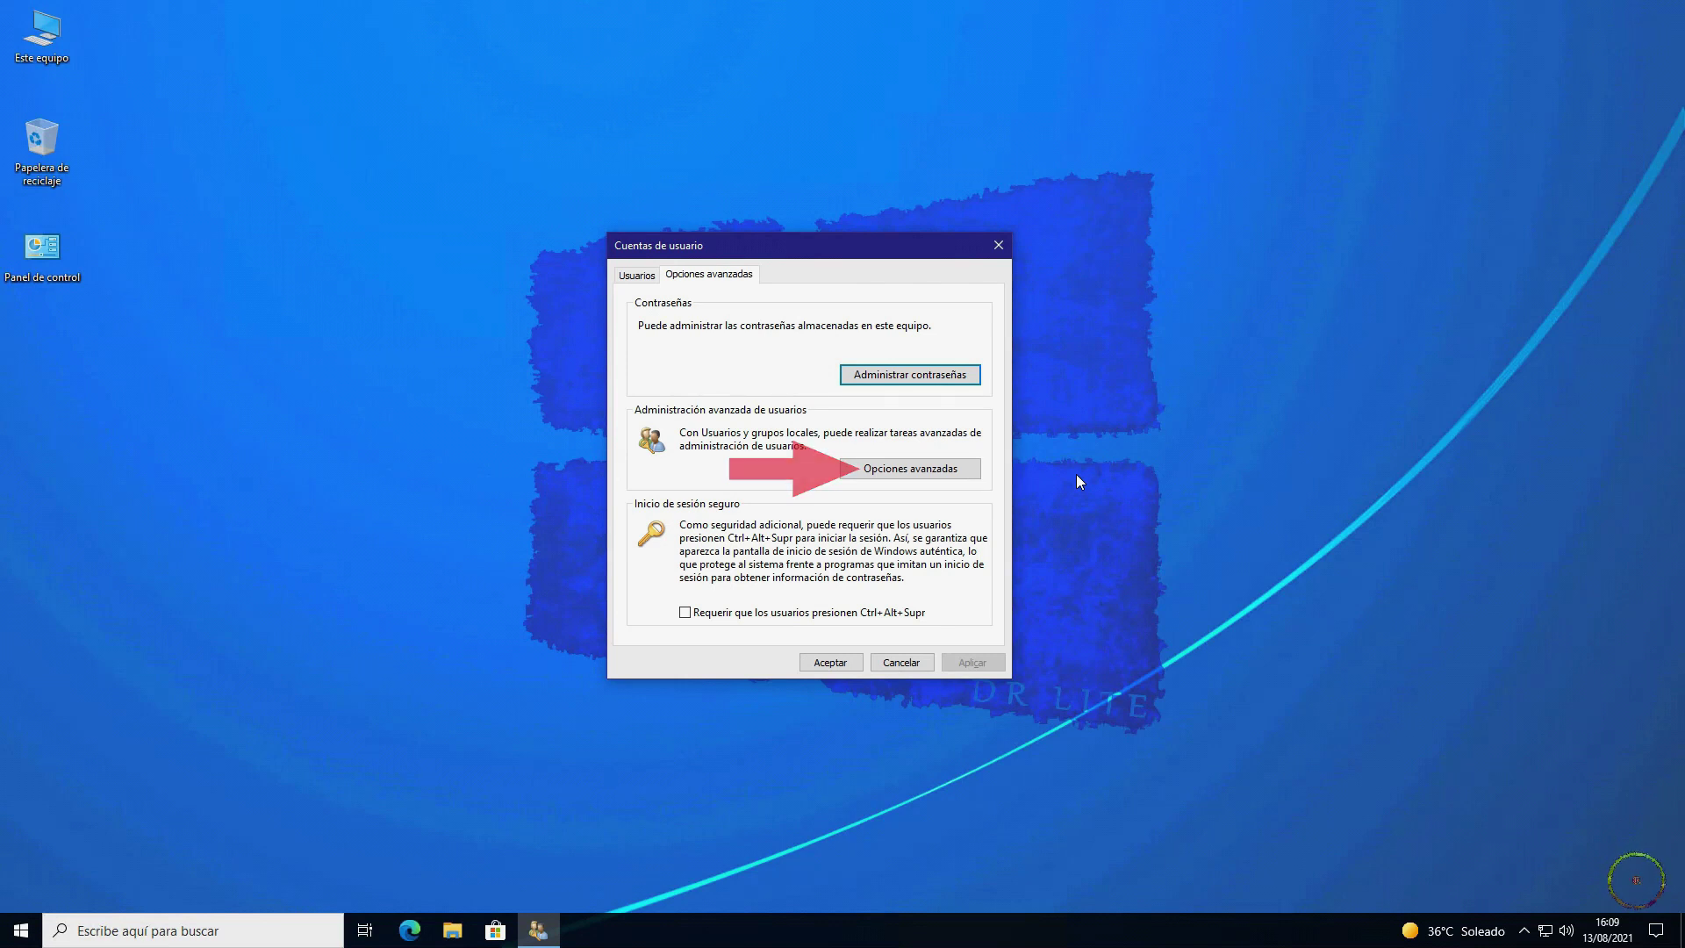
left_click(962, 468)
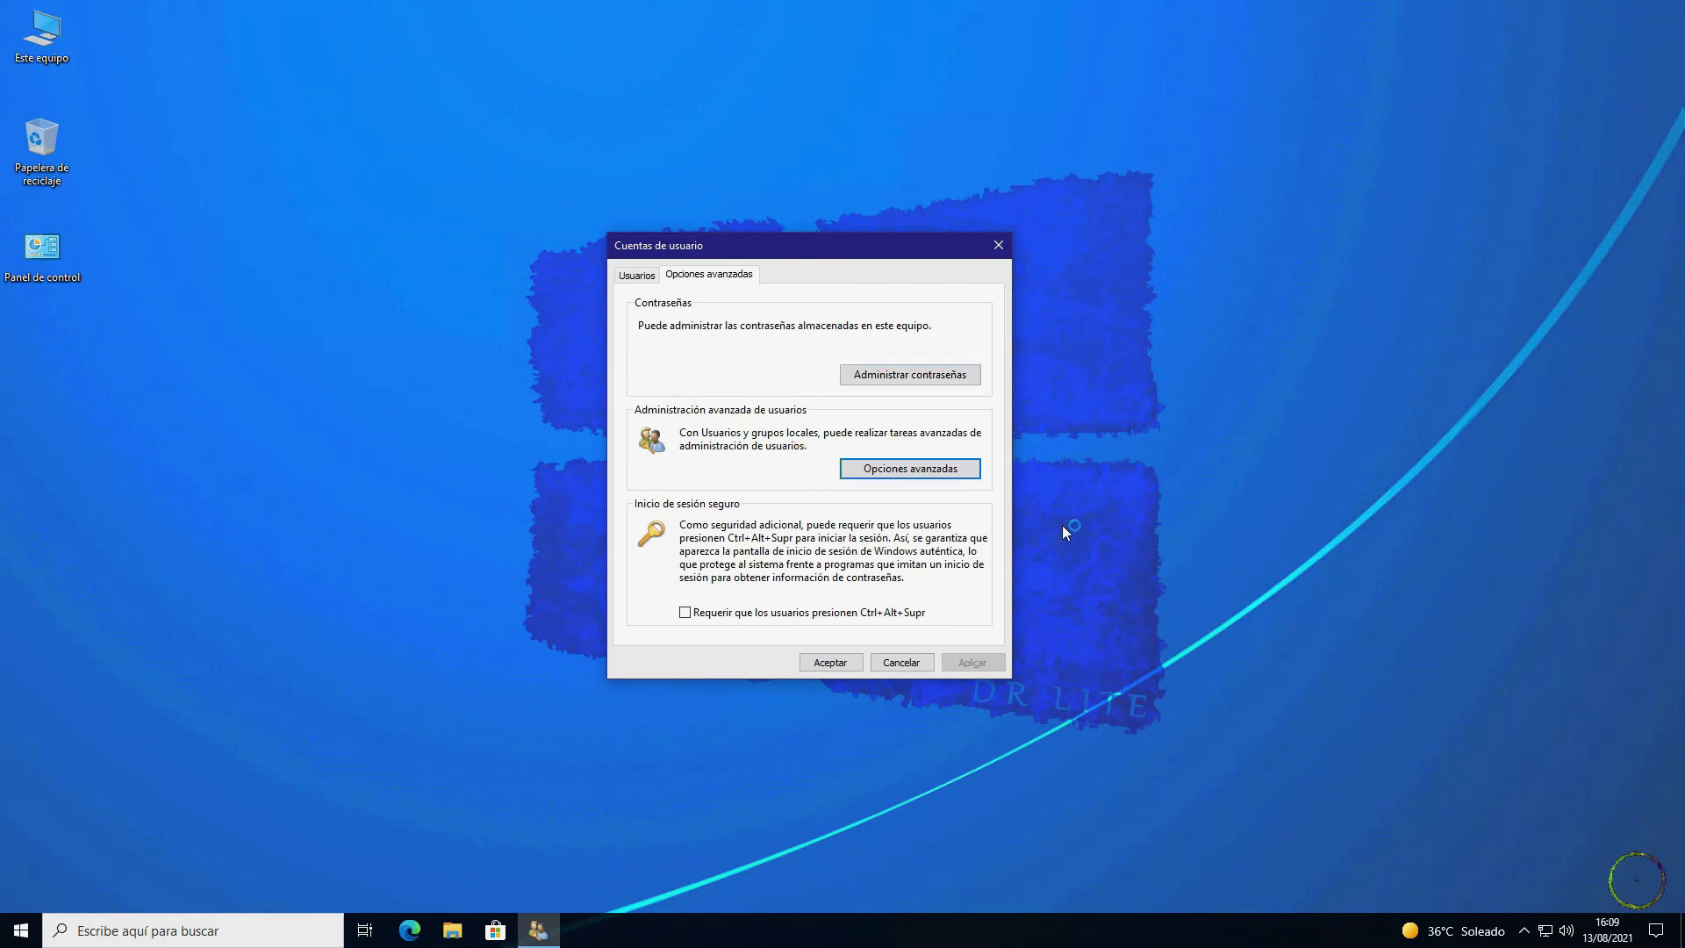
left_click_drag(707, 166, 977, 182)
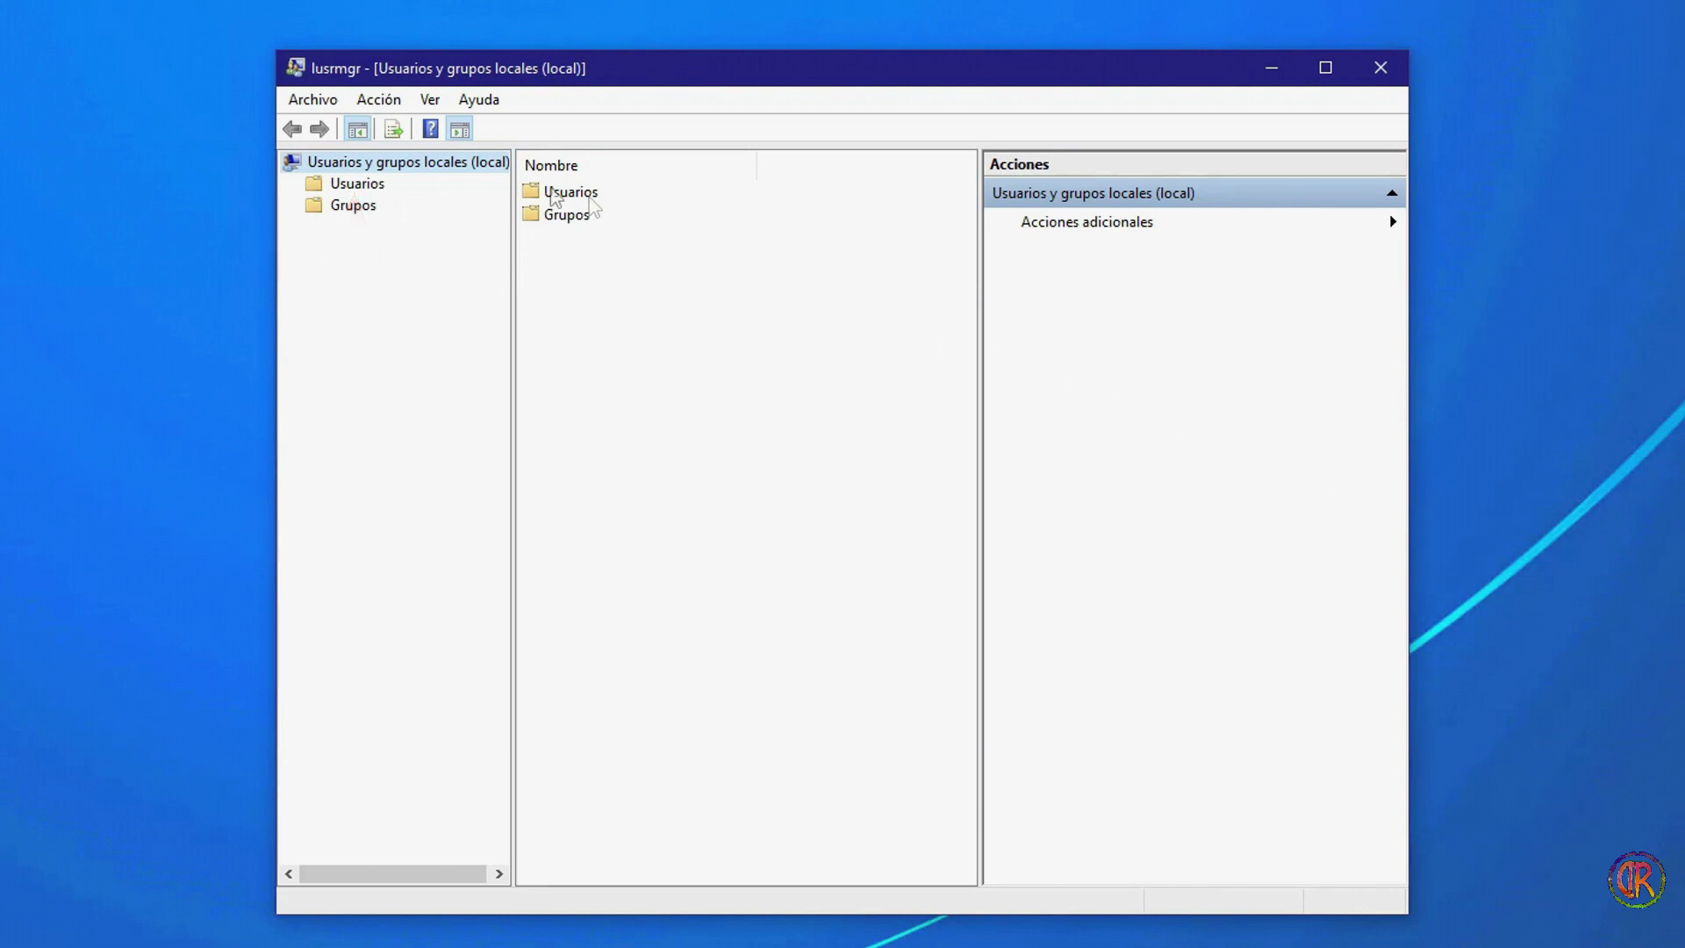
left_click(367, 191)
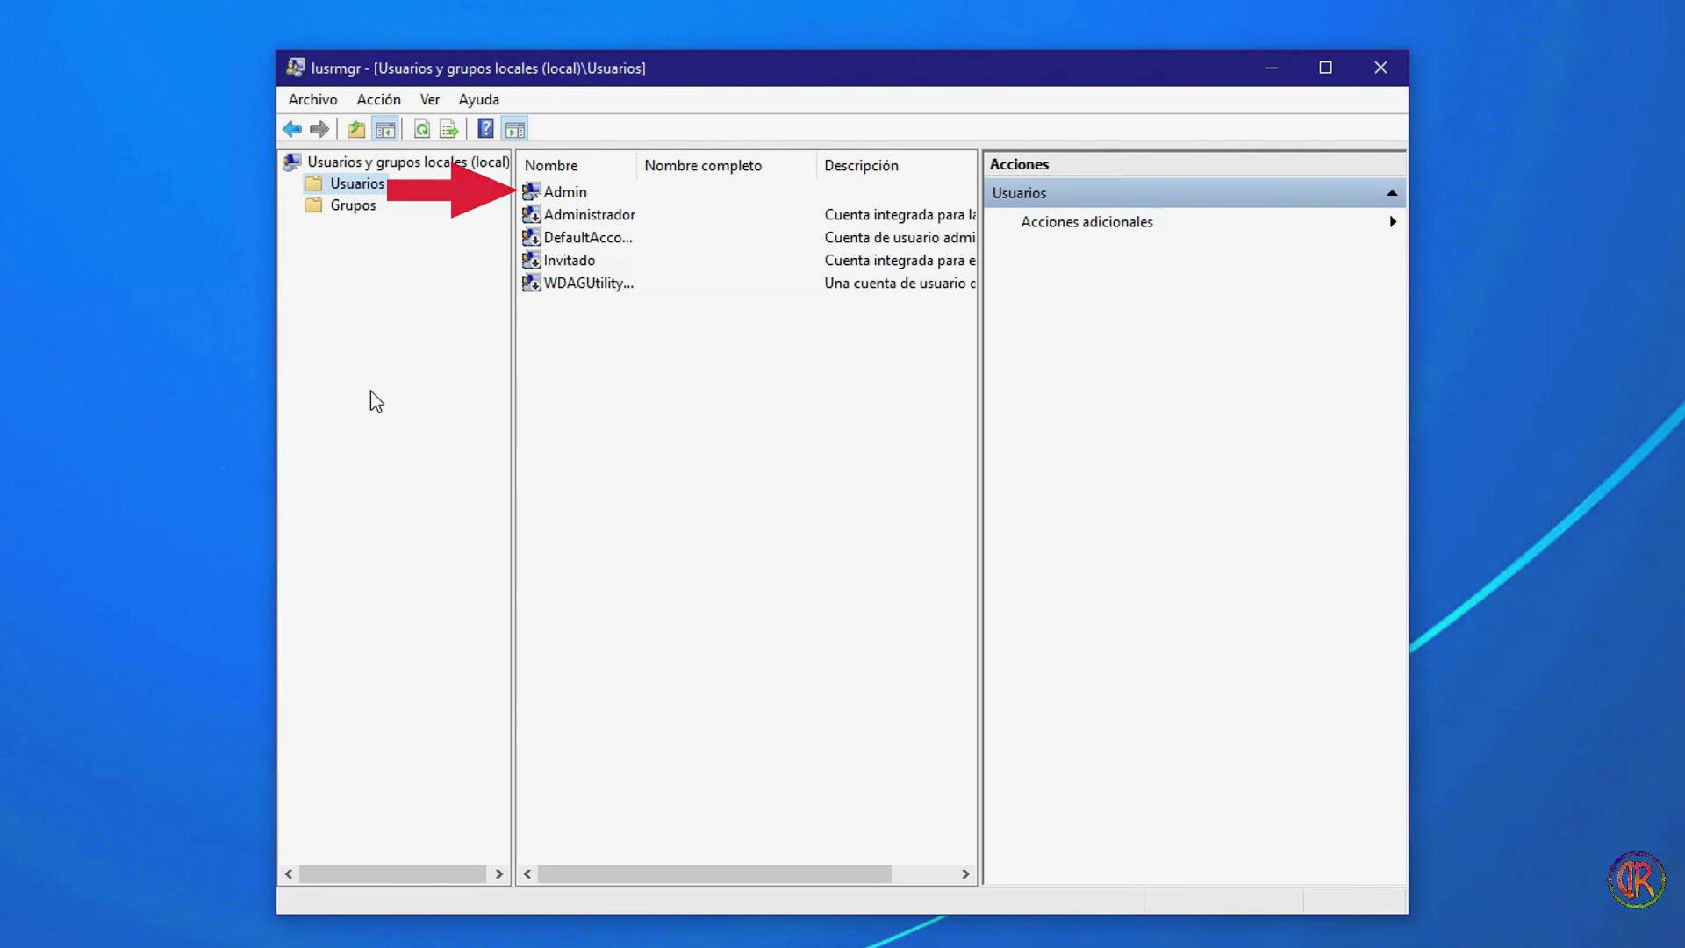
Reset the Admin account's password to blank, accepting the data-loss warning and leaving both password fields empty.
left_click(573, 194)
right_click(574, 197)
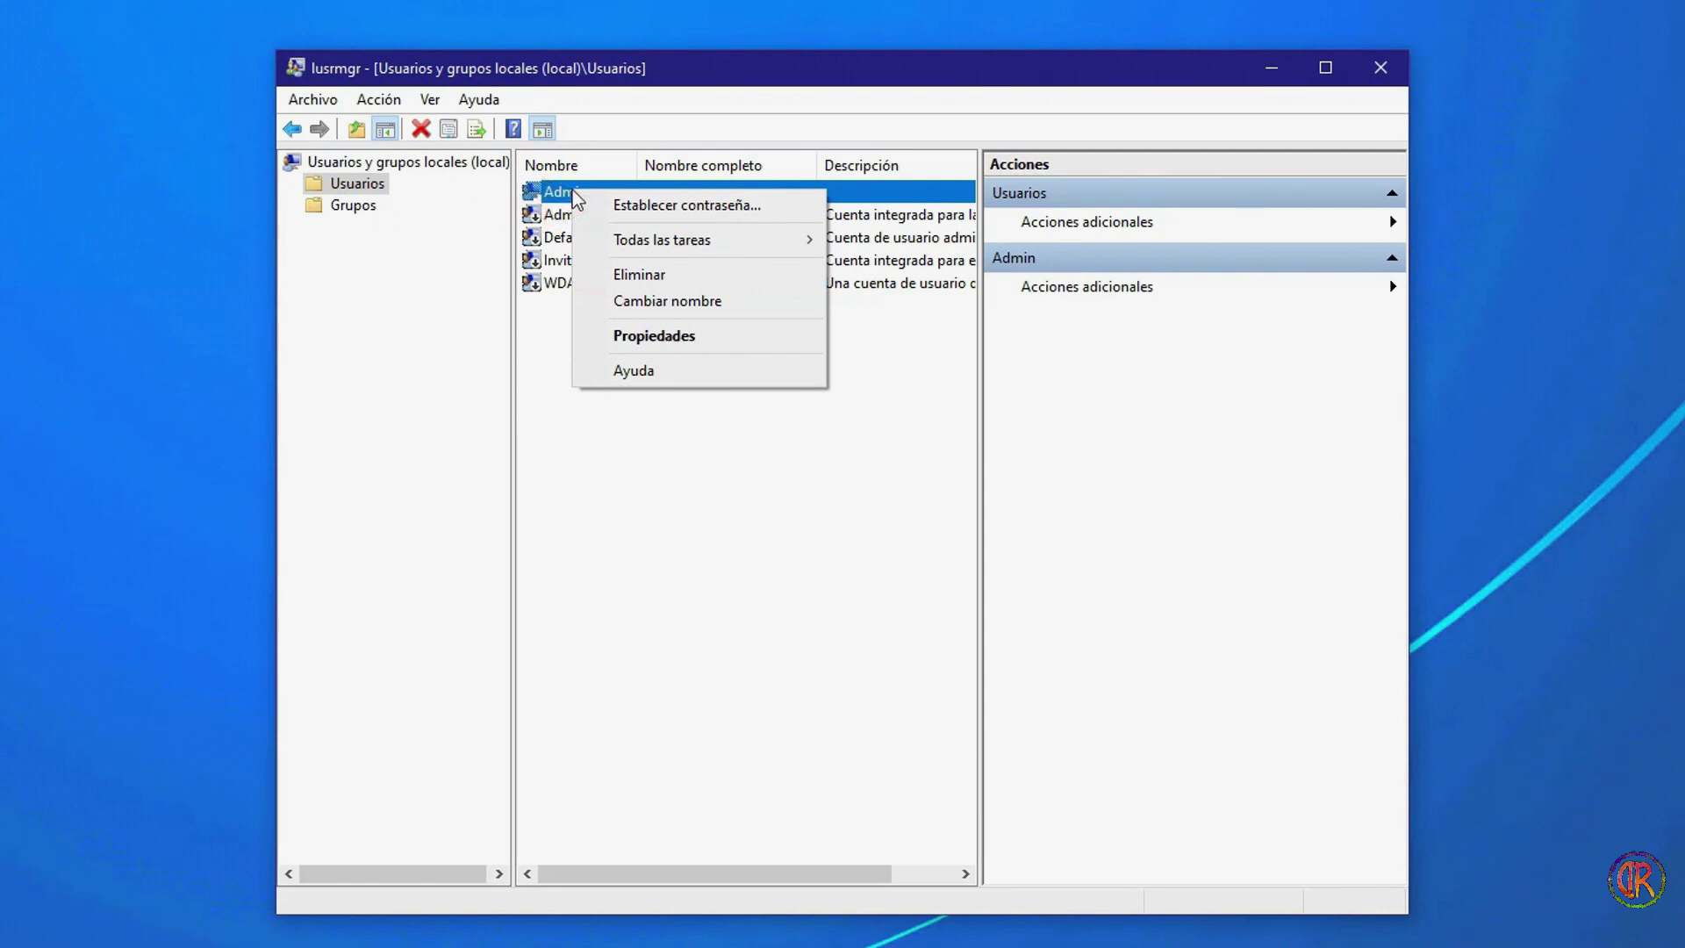
left_click(642, 207)
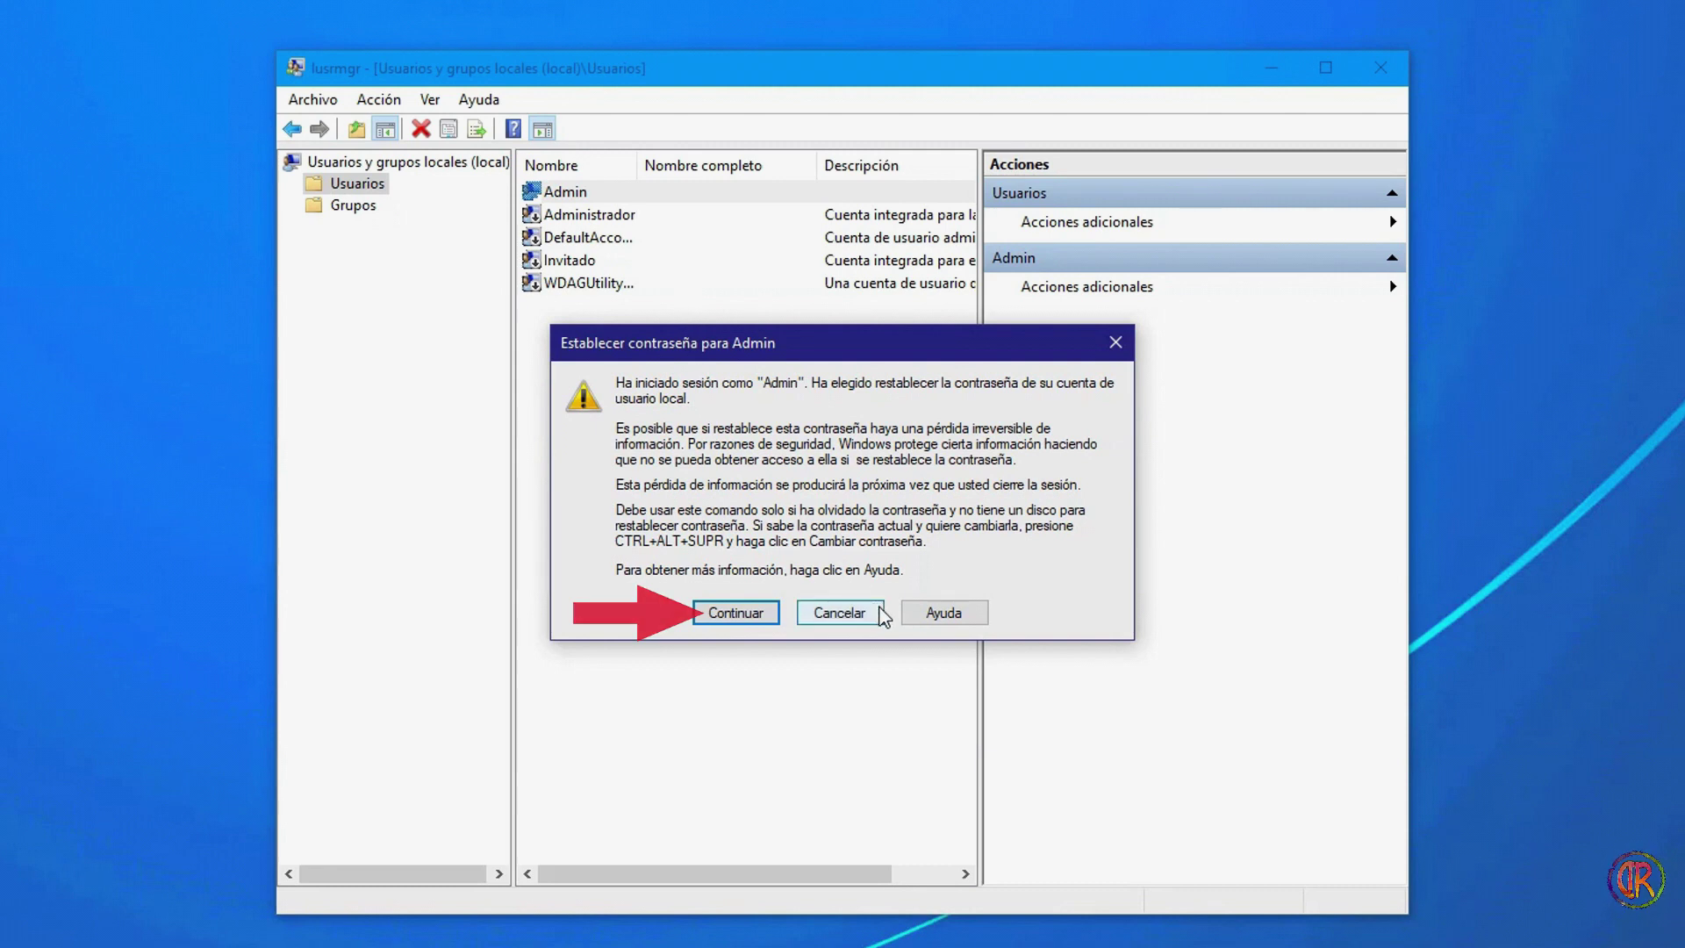
left_click(755, 618)
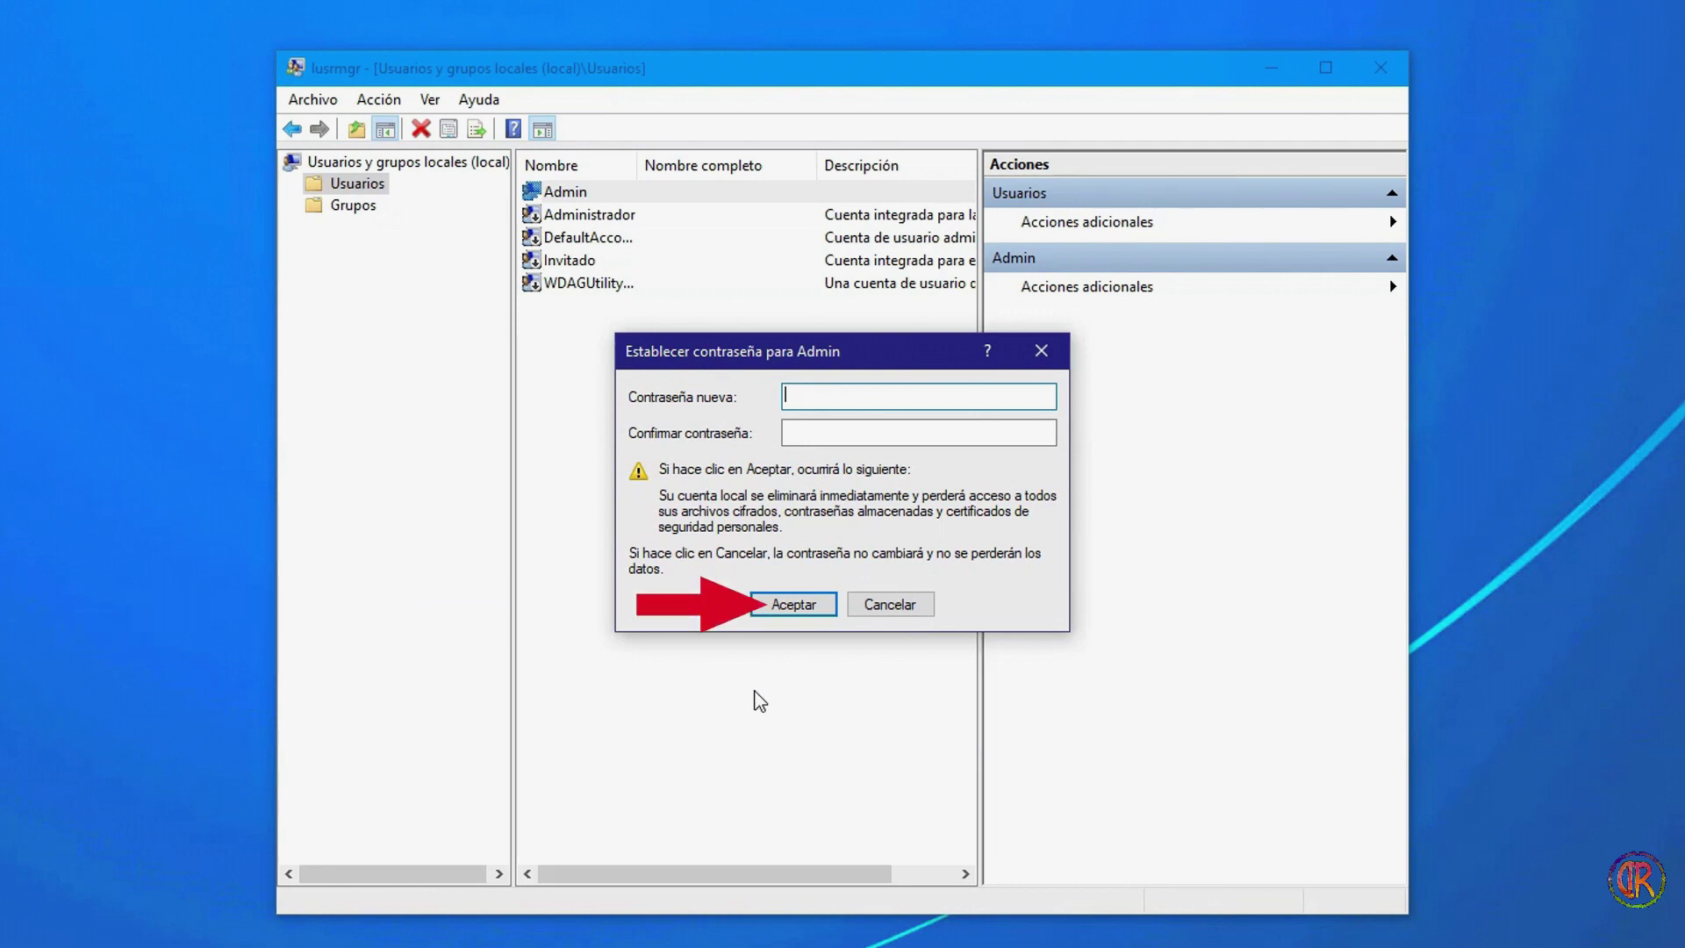
left_click(799, 605)
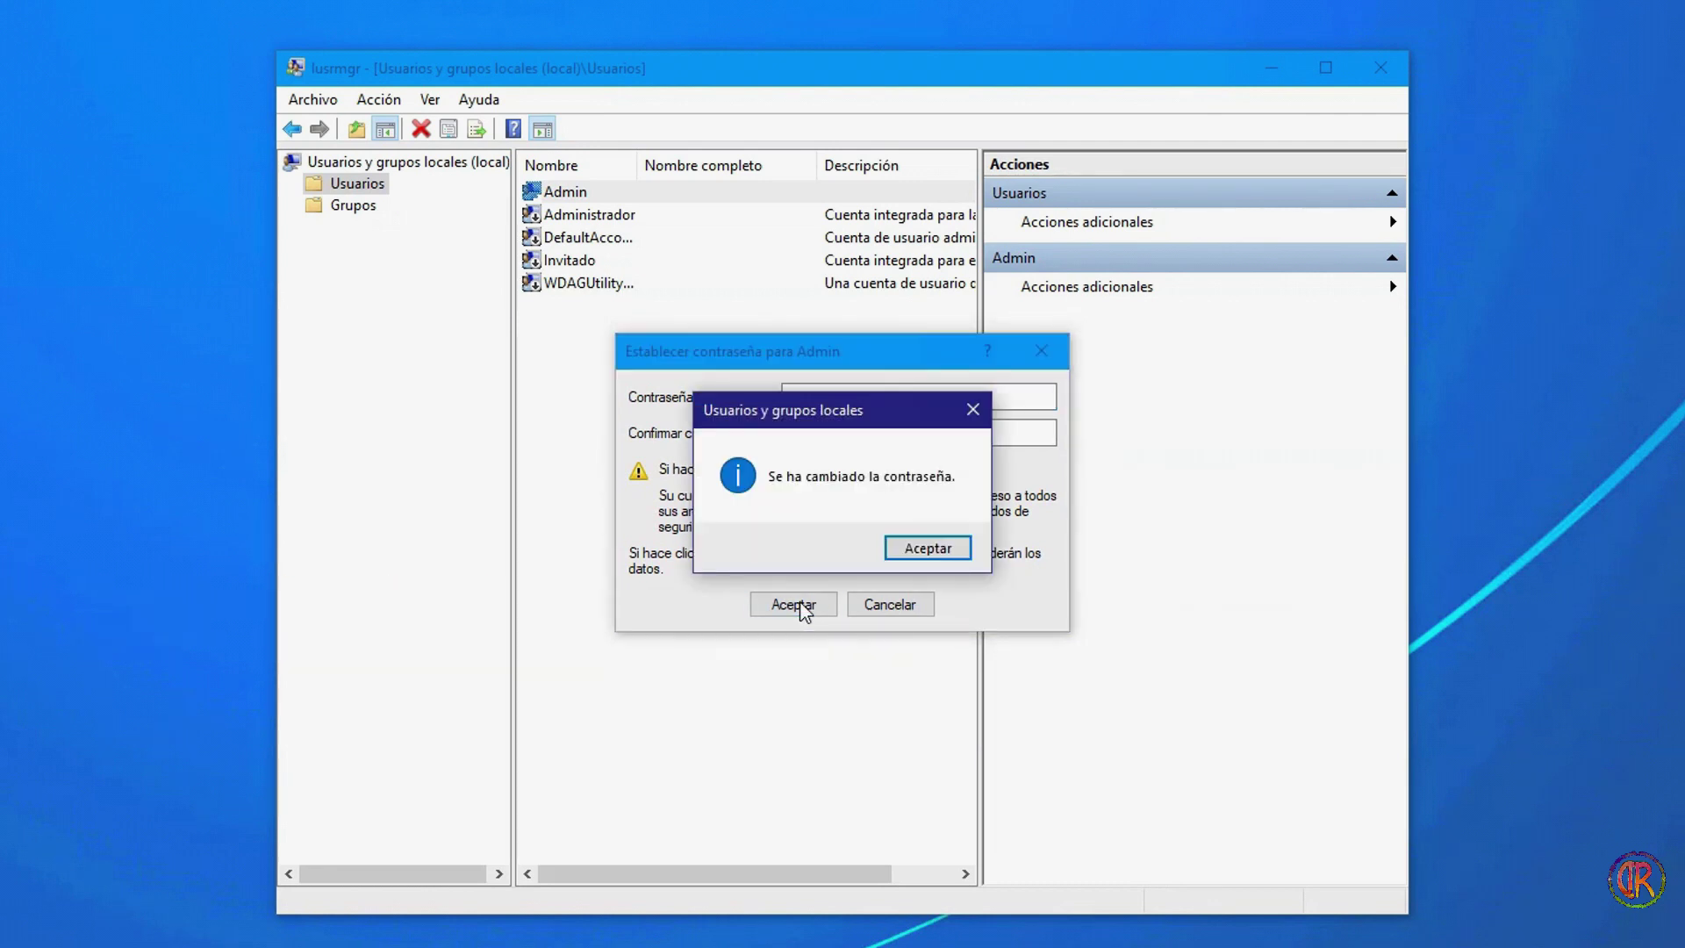
left_click(926, 548)
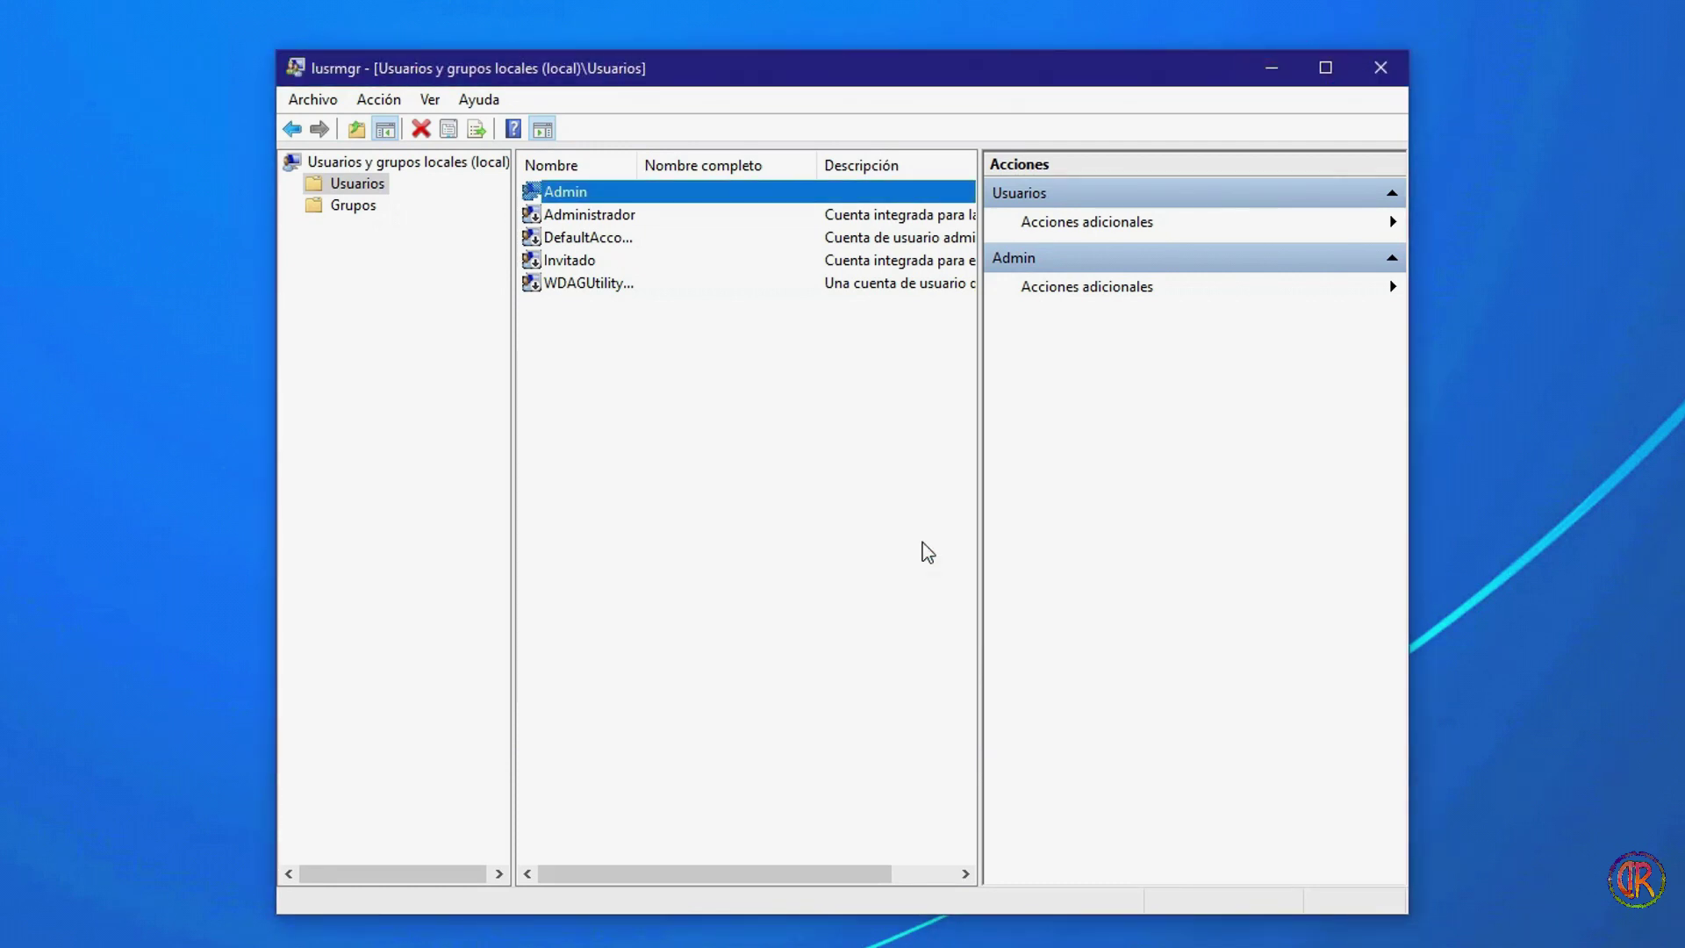
Close the local users manager and accept the user accounts settings without signing out now.
left_click(1380, 70)
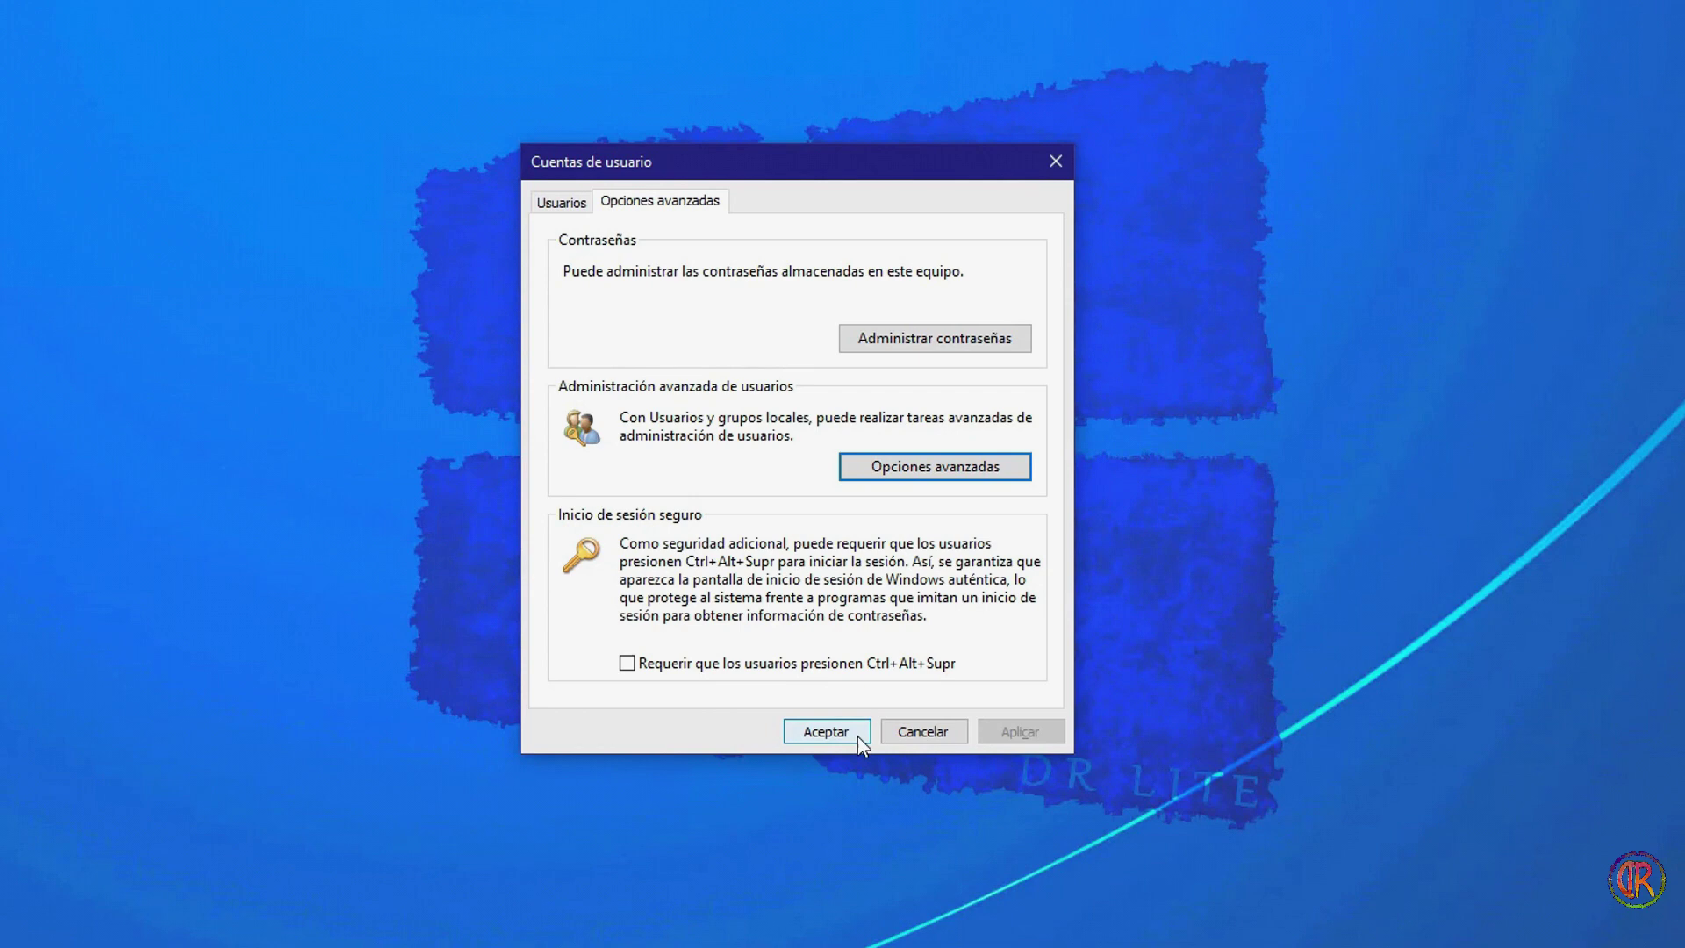
left_click(858, 737)
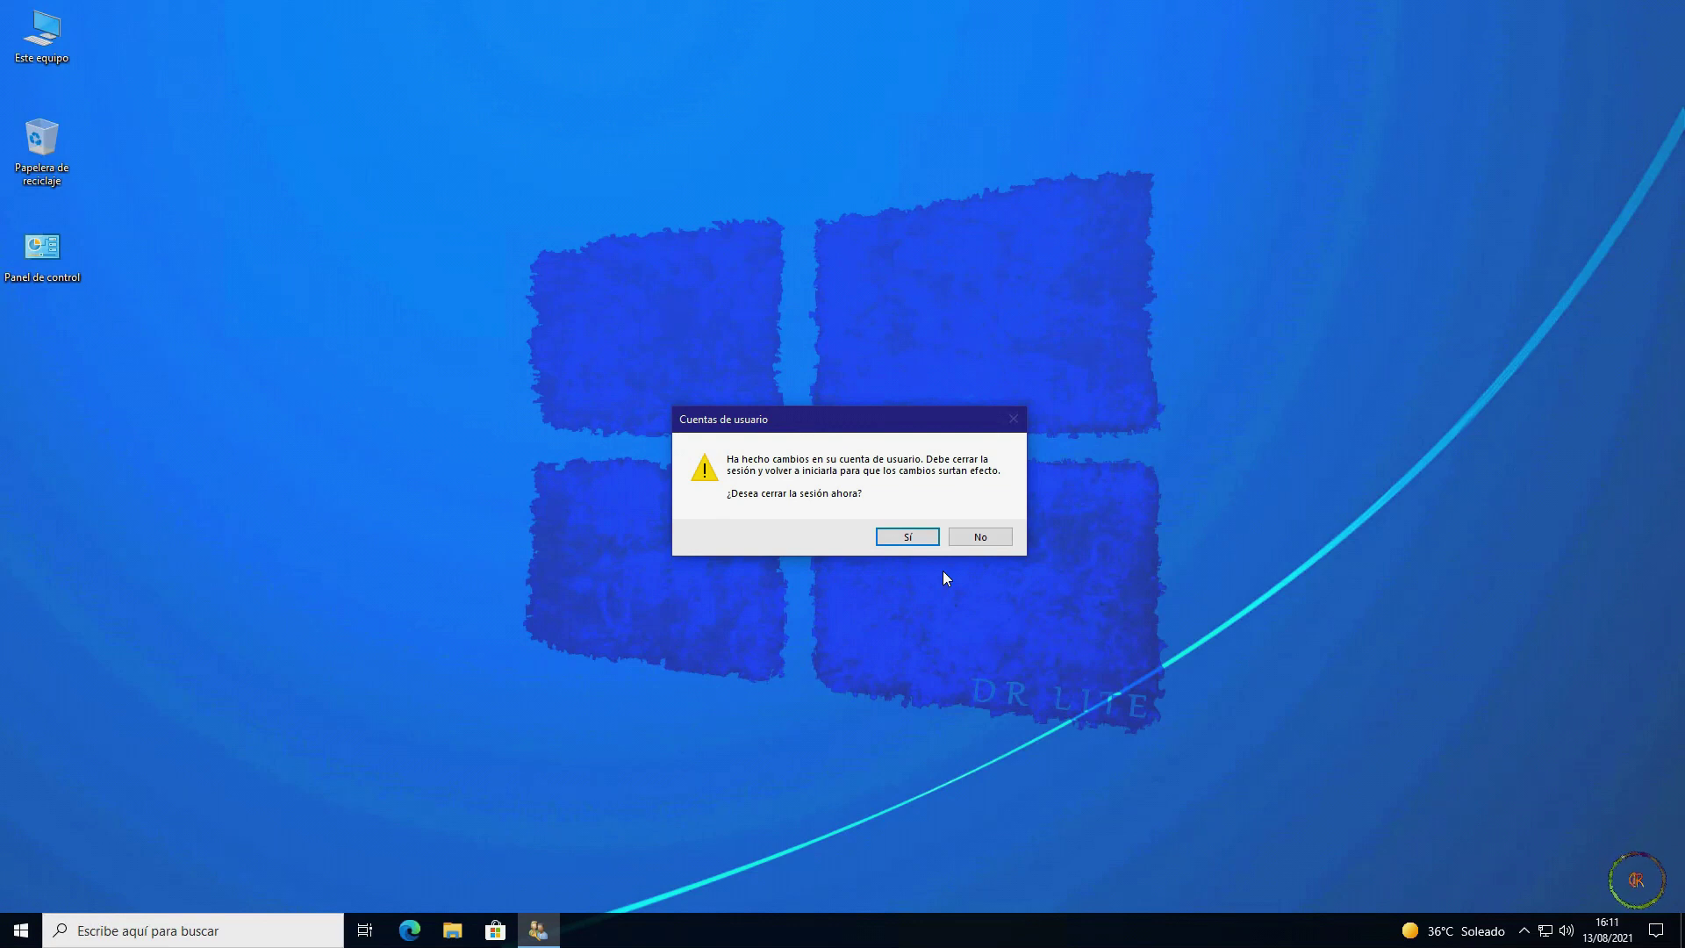
left_click(979, 537)
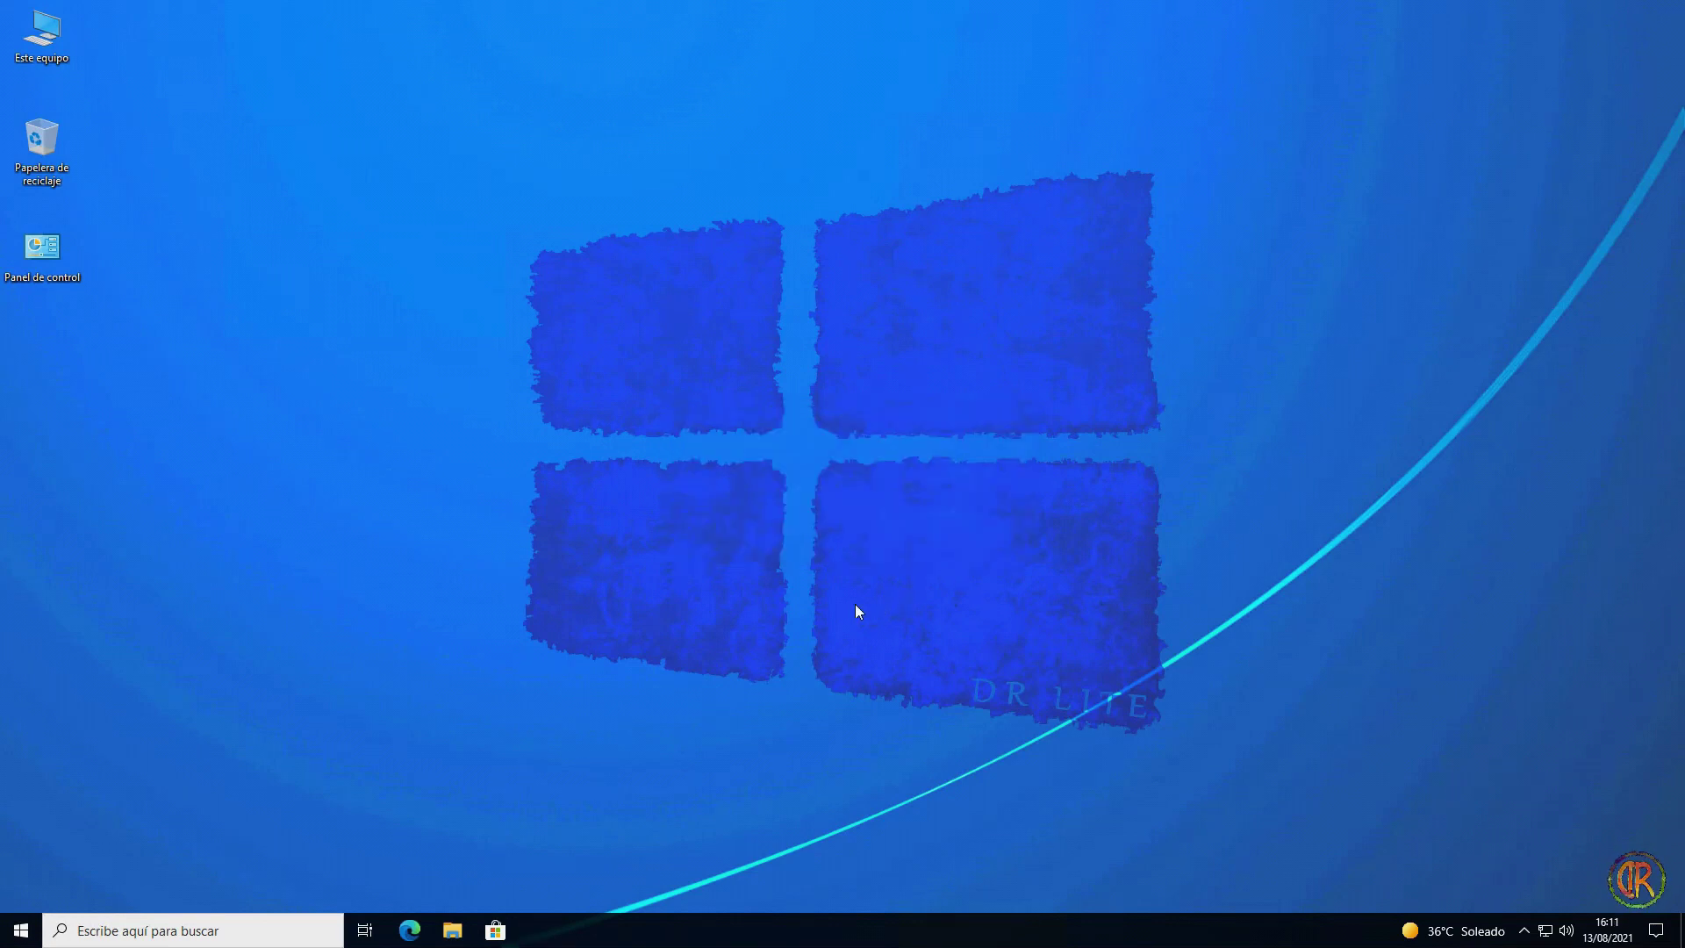
Open the system's Acerca de page in Settings to review the device and Windows specifications.
left_click(21, 930)
left_click(52, 850)
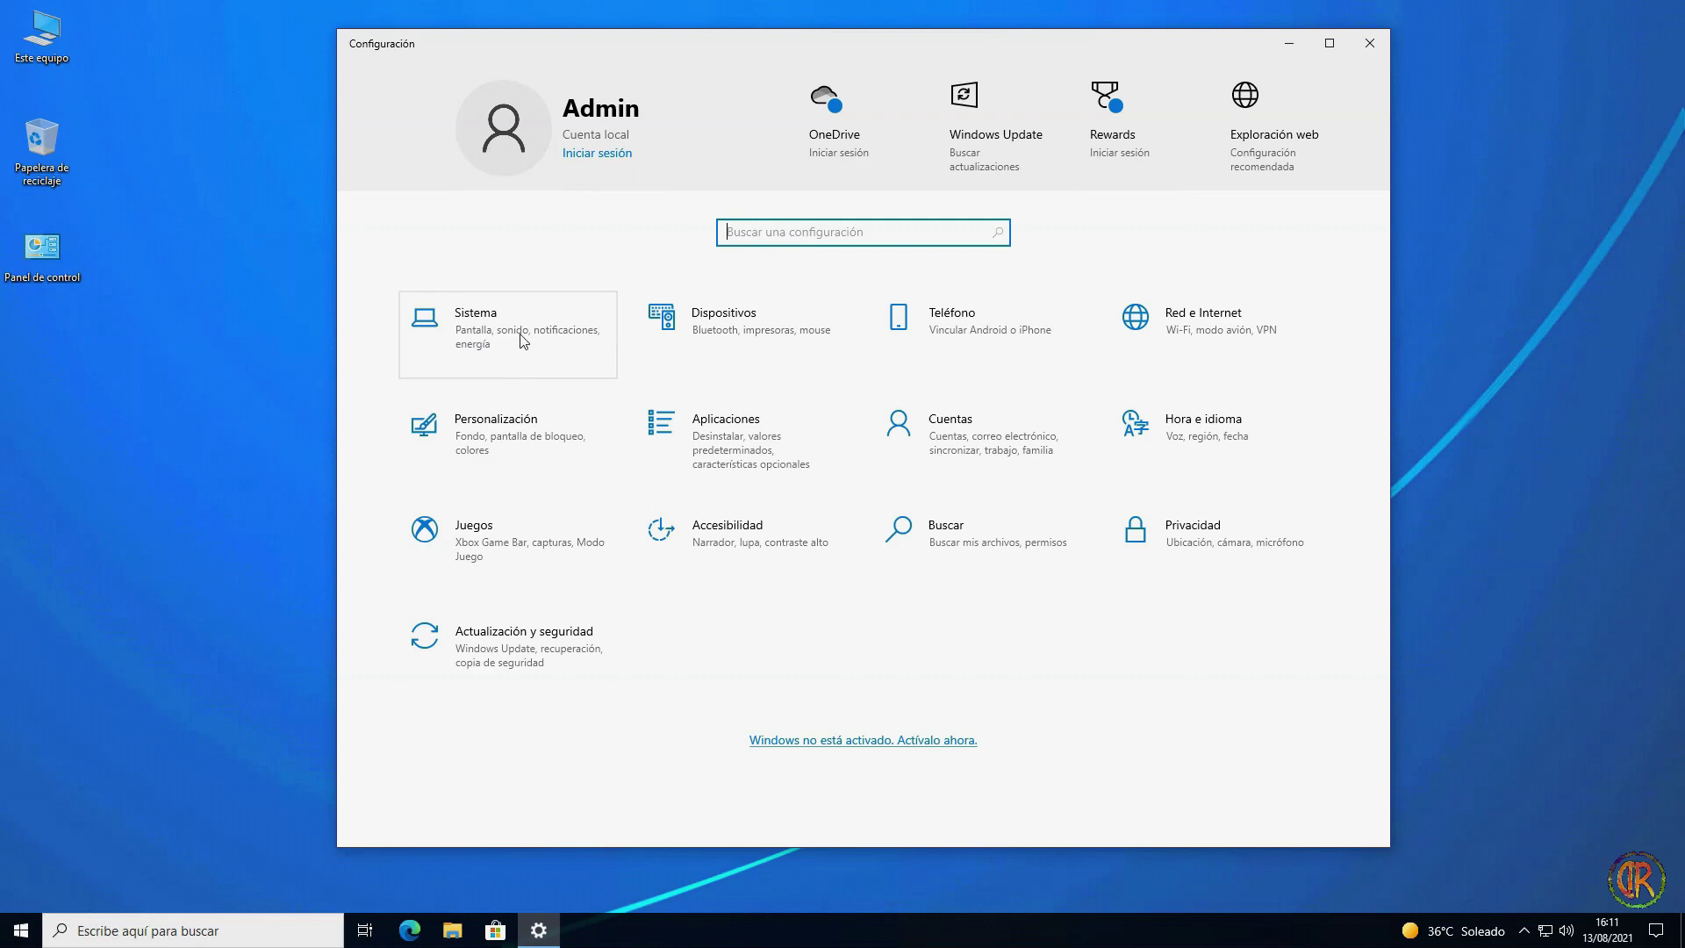
left_click(523, 340)
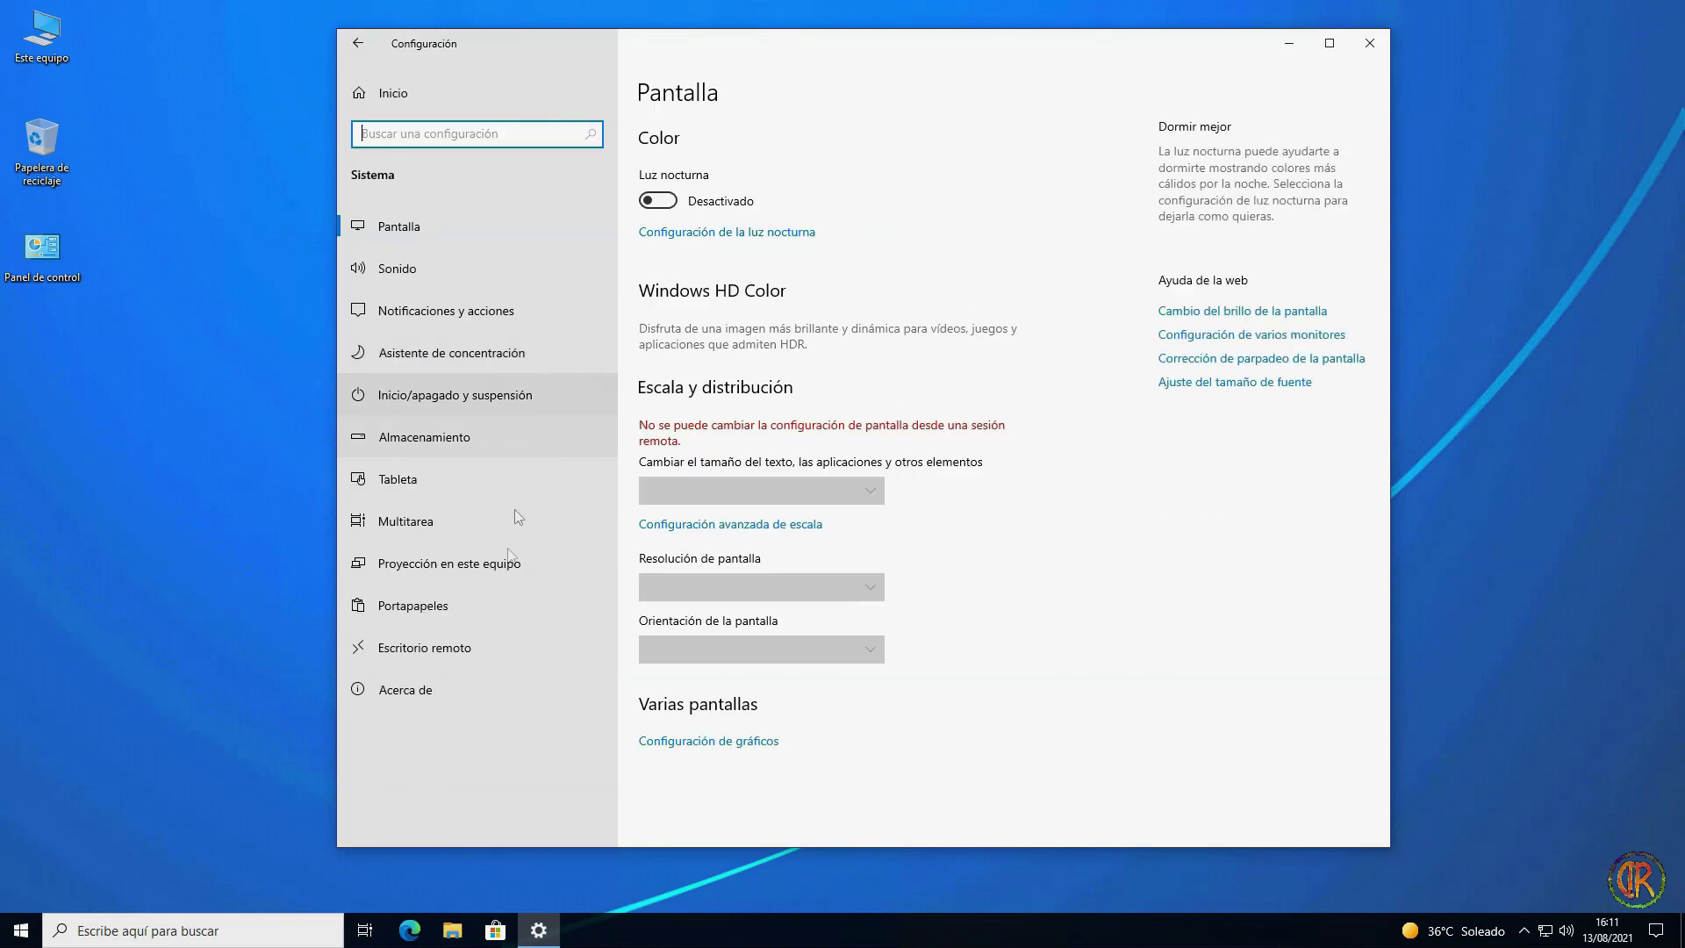
left_click(475, 702)
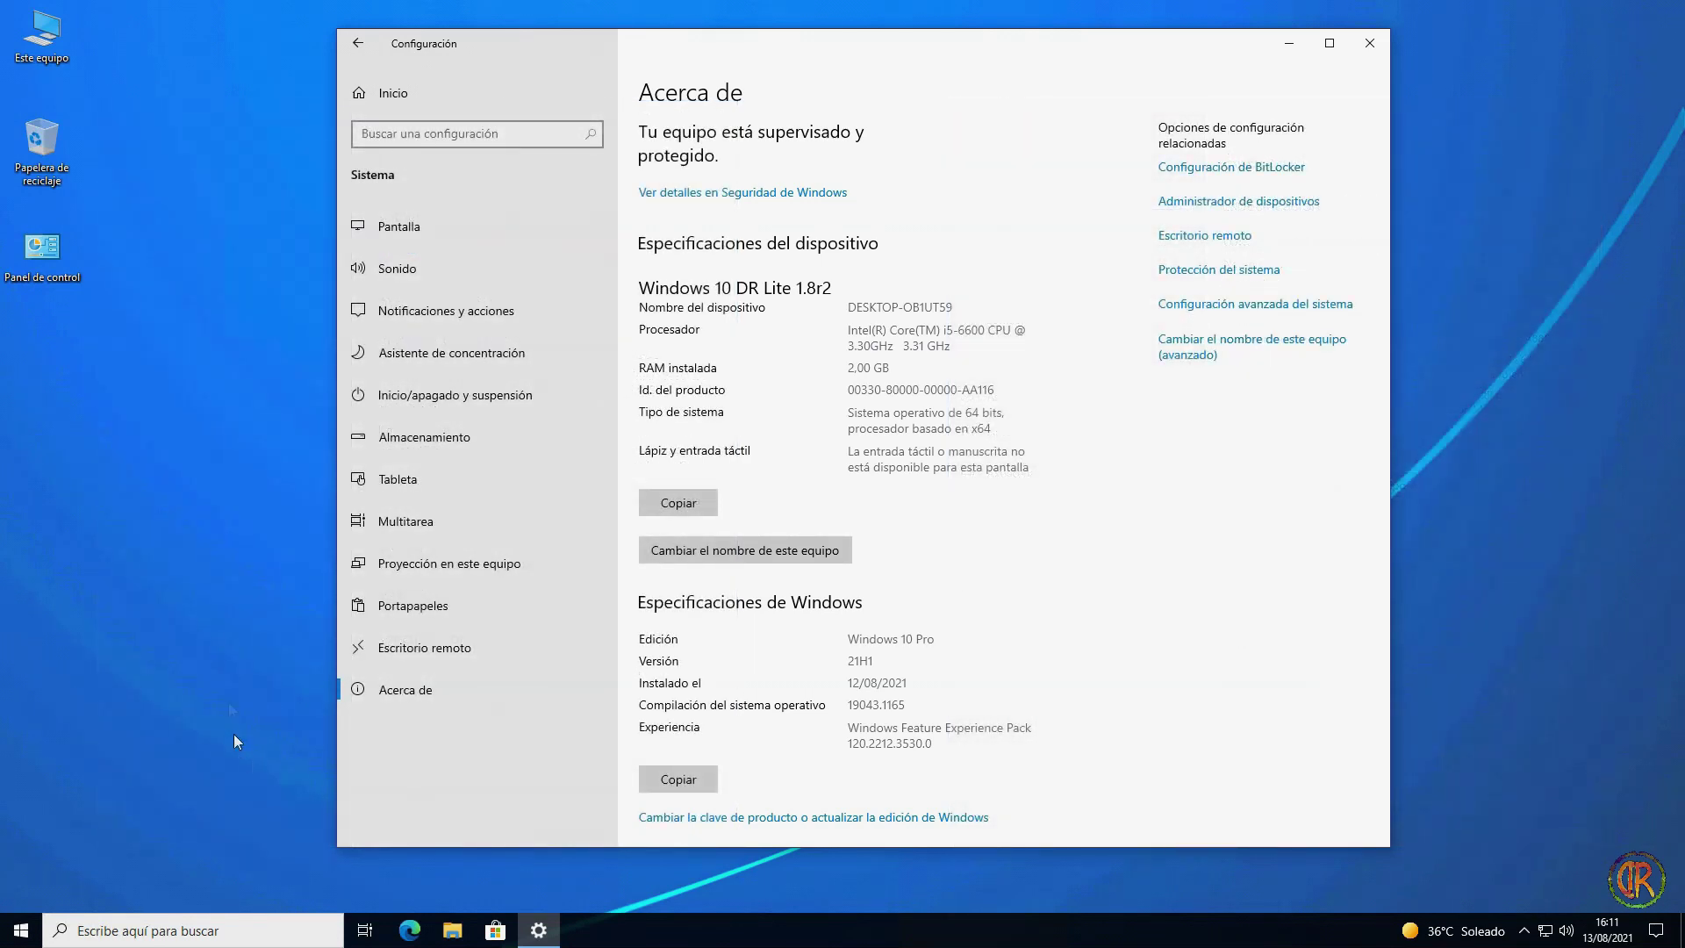
Open Programas y características from the Control Panel and review the installed programs and updates.
left_click(55, 258)
double_click(54, 258)
left_click(658, 465)
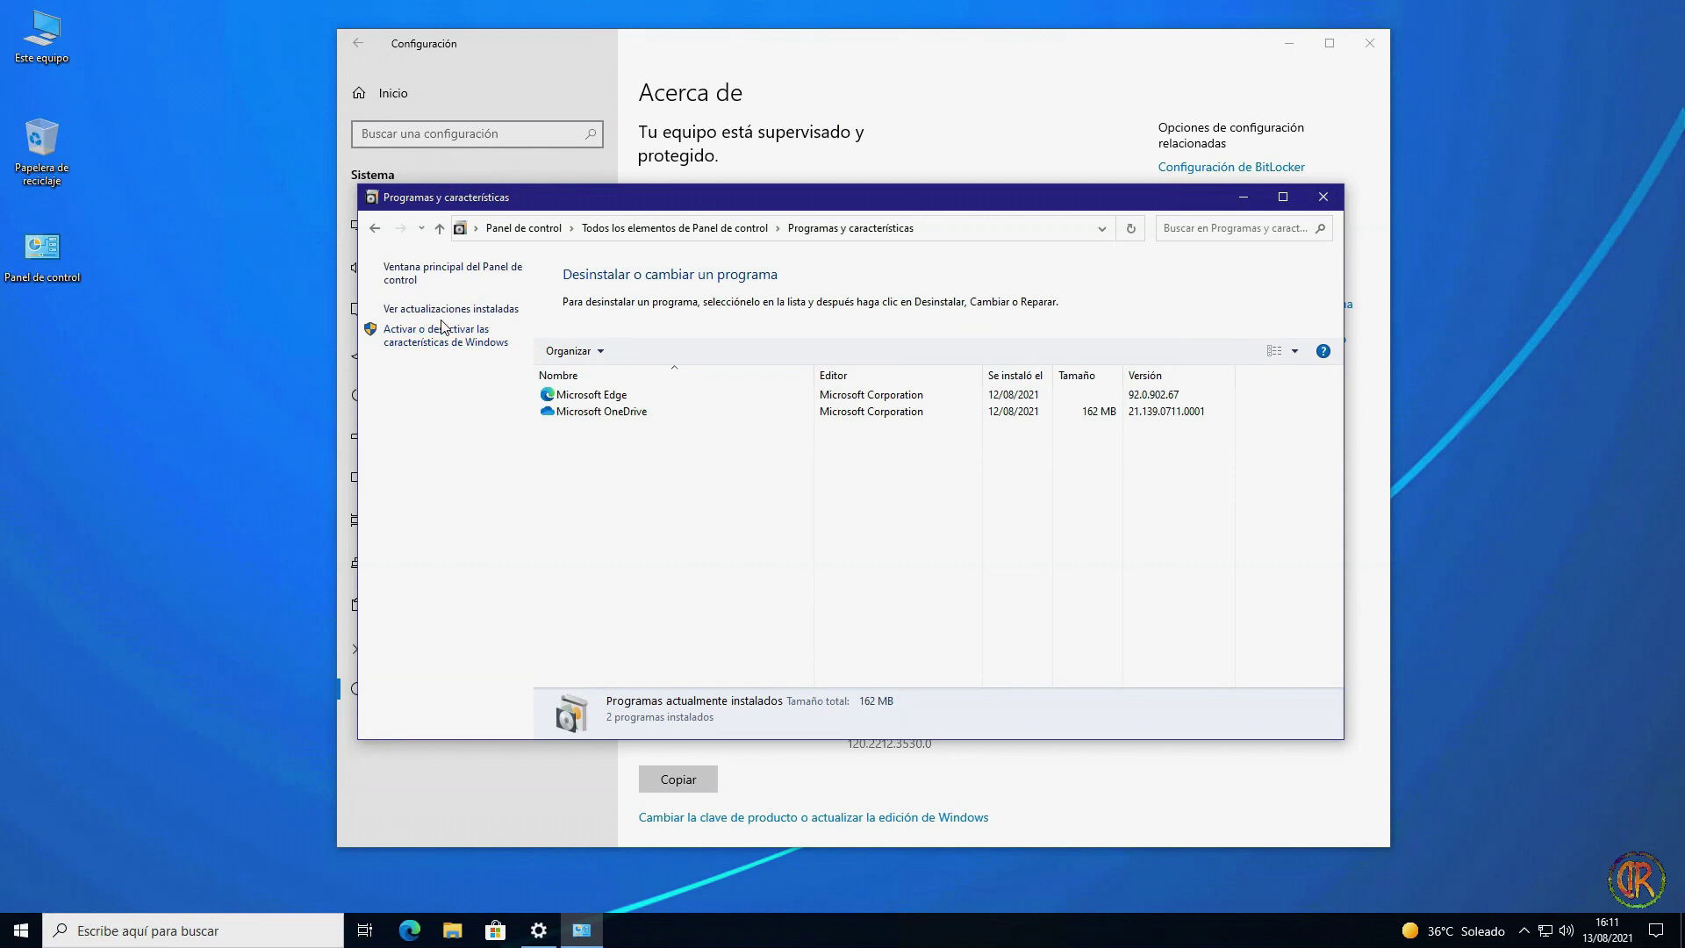
left_click(434, 310)
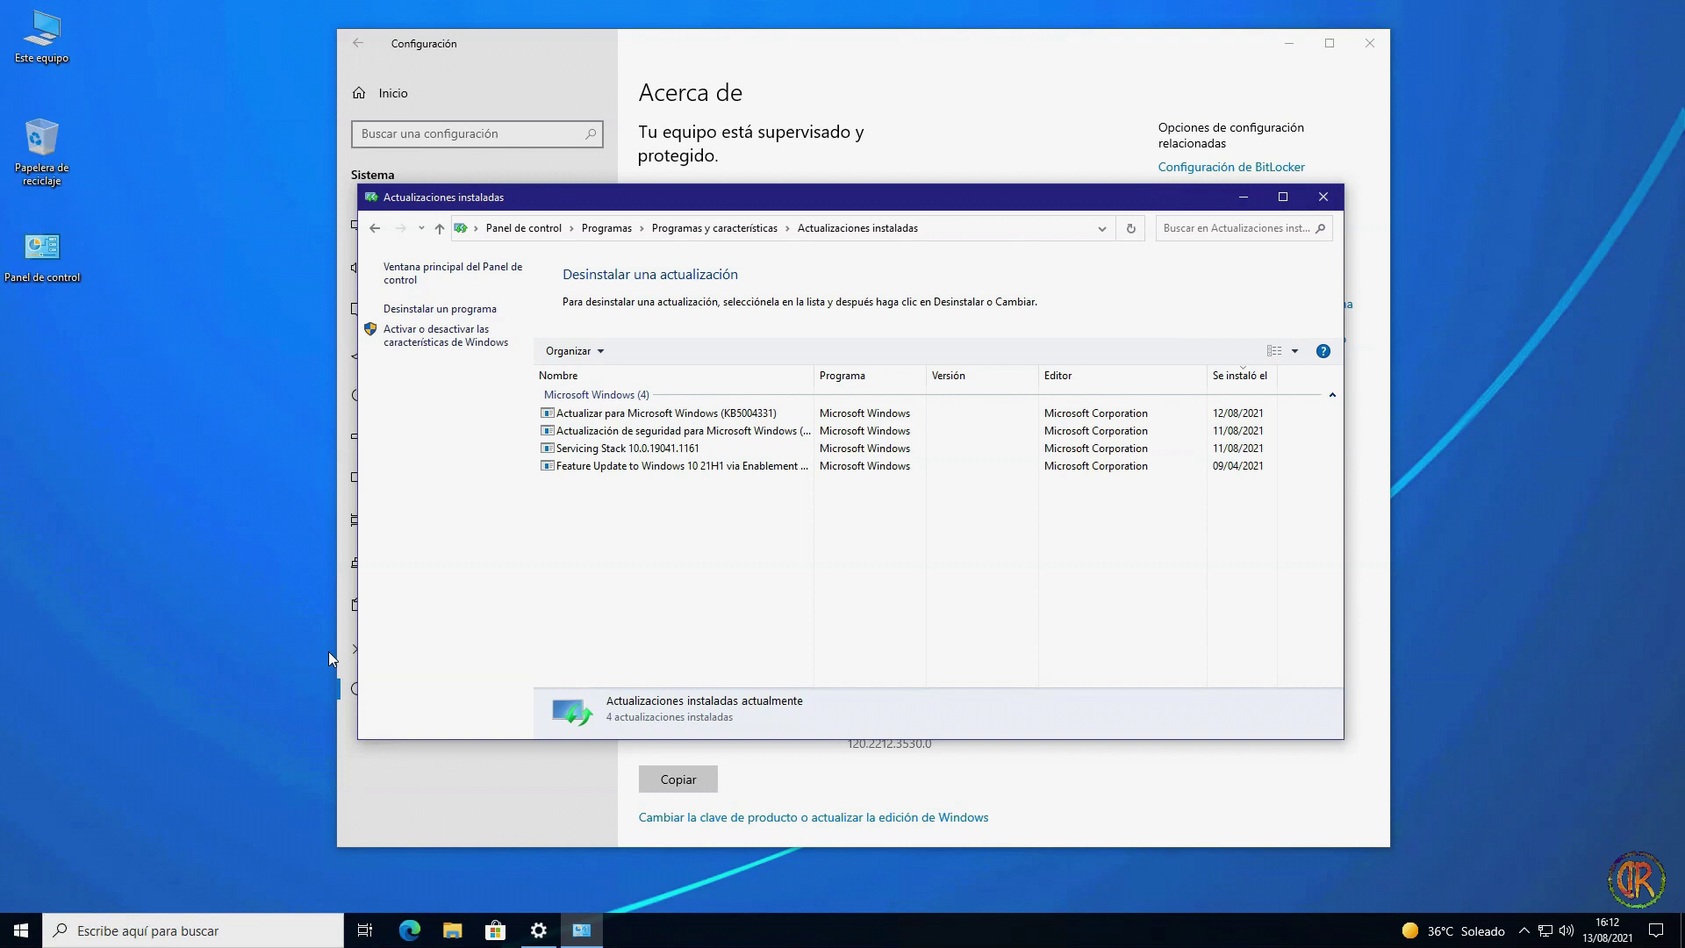
Close the installed updates window, then narrow the Settings window and move it to the right side of the desktop.
left_click(1323, 196)
left_click_drag(1389, 269, 1065, 400)
left_click_drag(875, 49, 1473, 52)
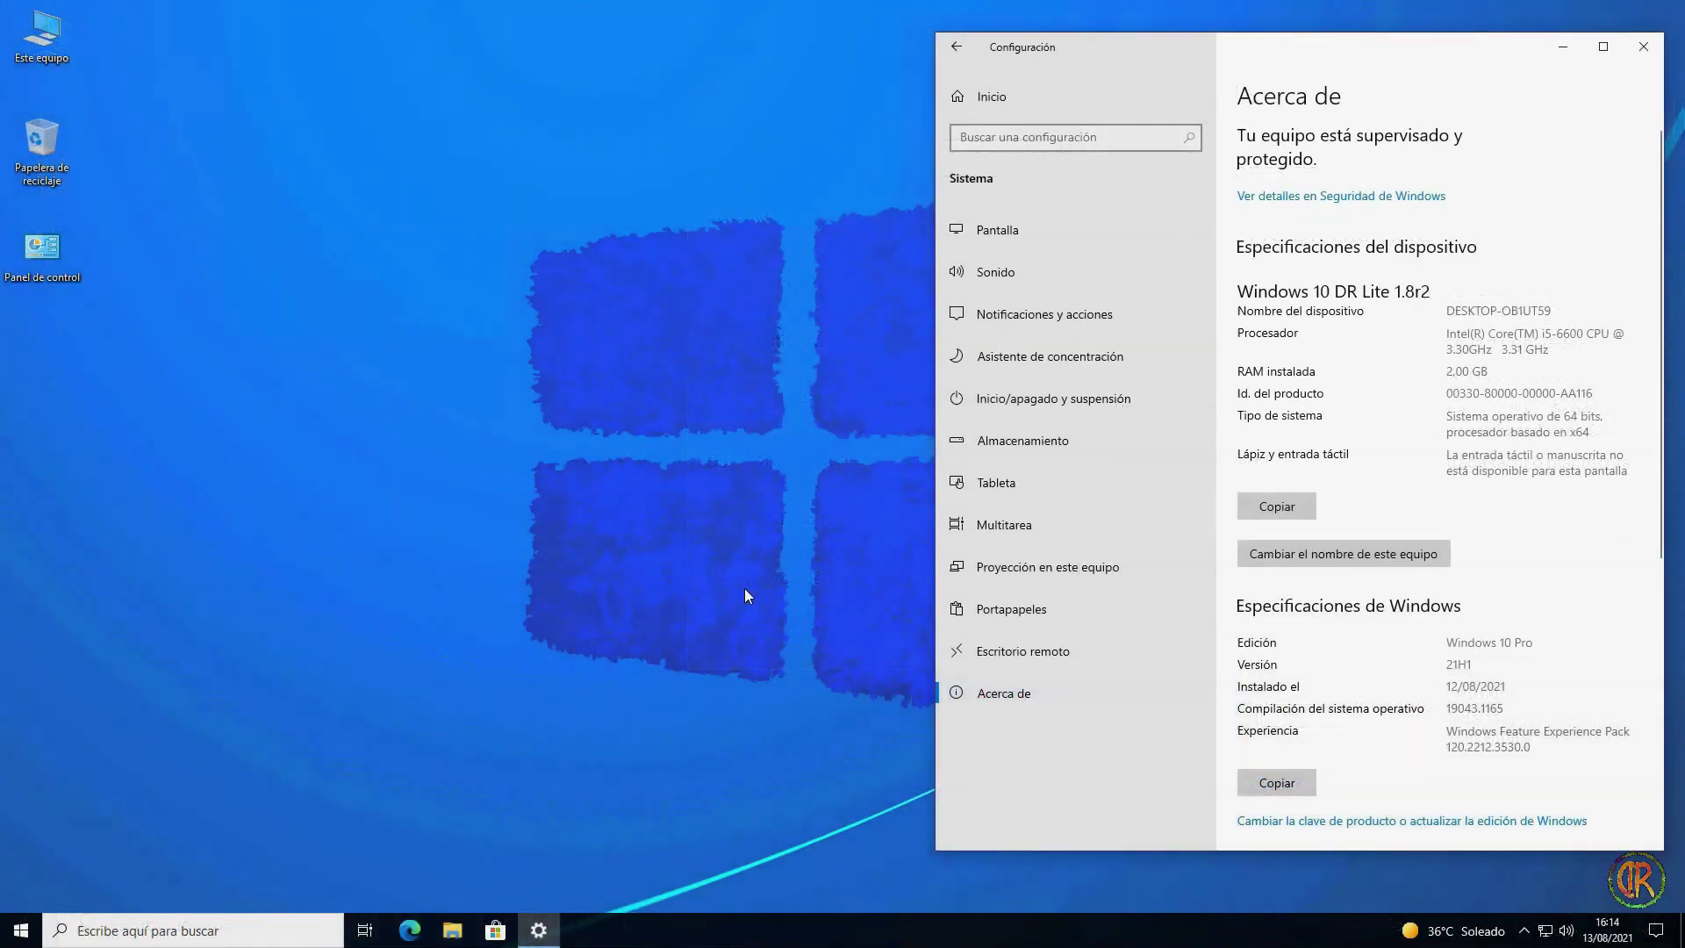
Examine the list of installed apps, including the contents of the Accesorios de Windows group.
left_click(21, 930)
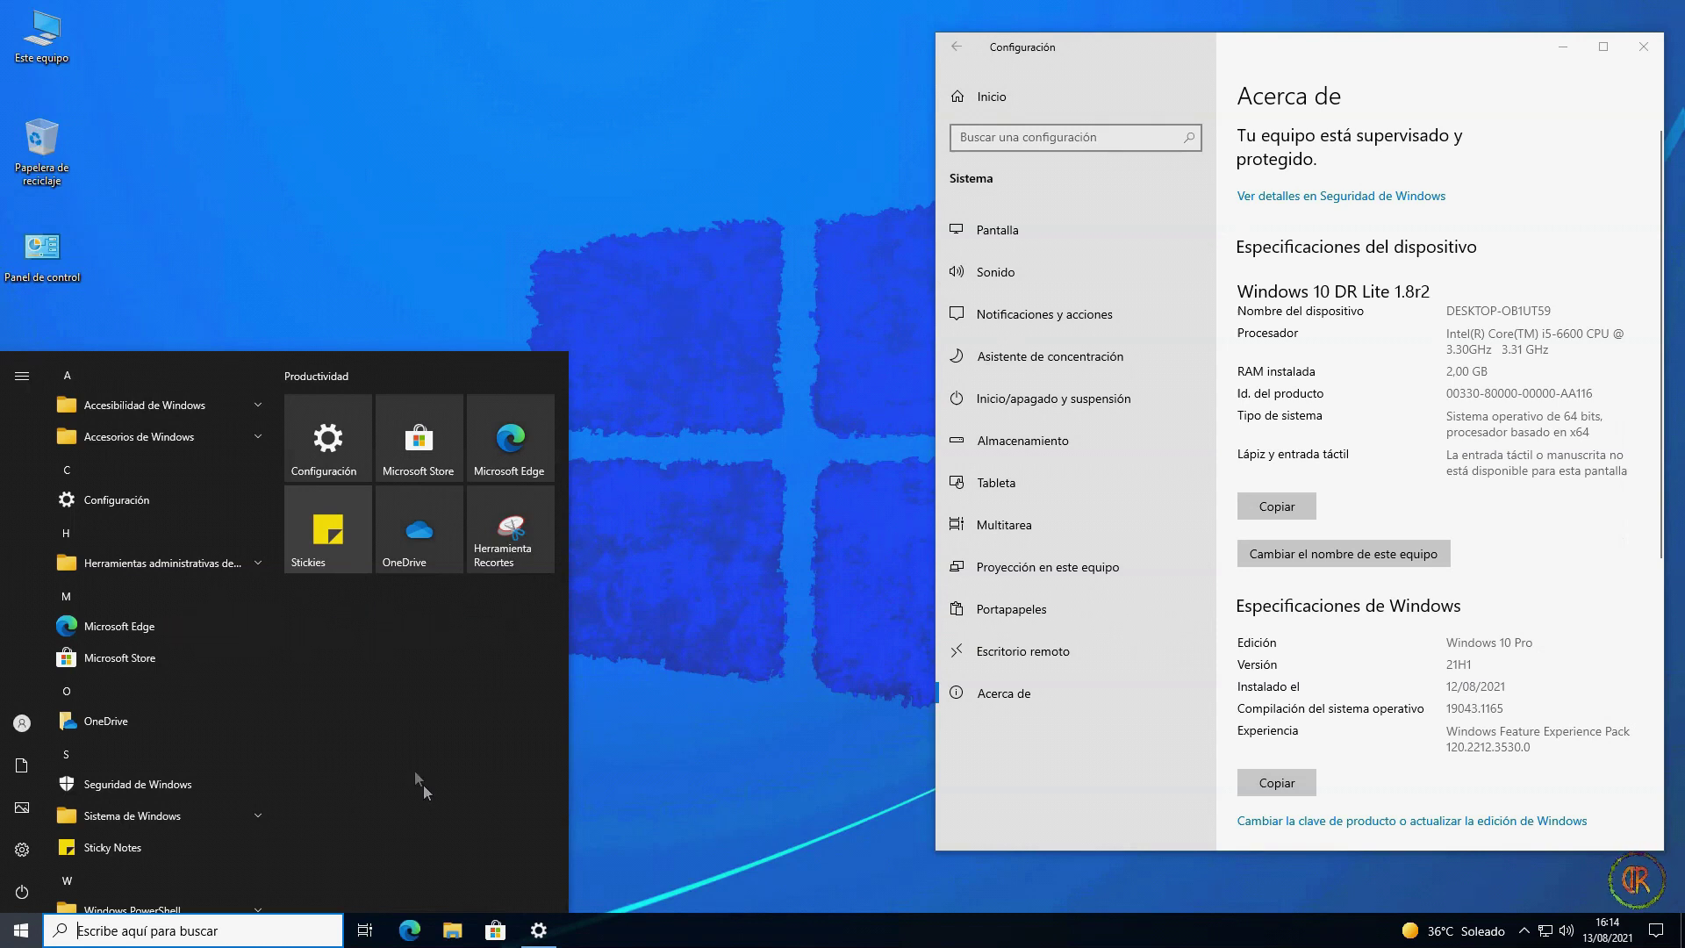
left_click(211, 443)
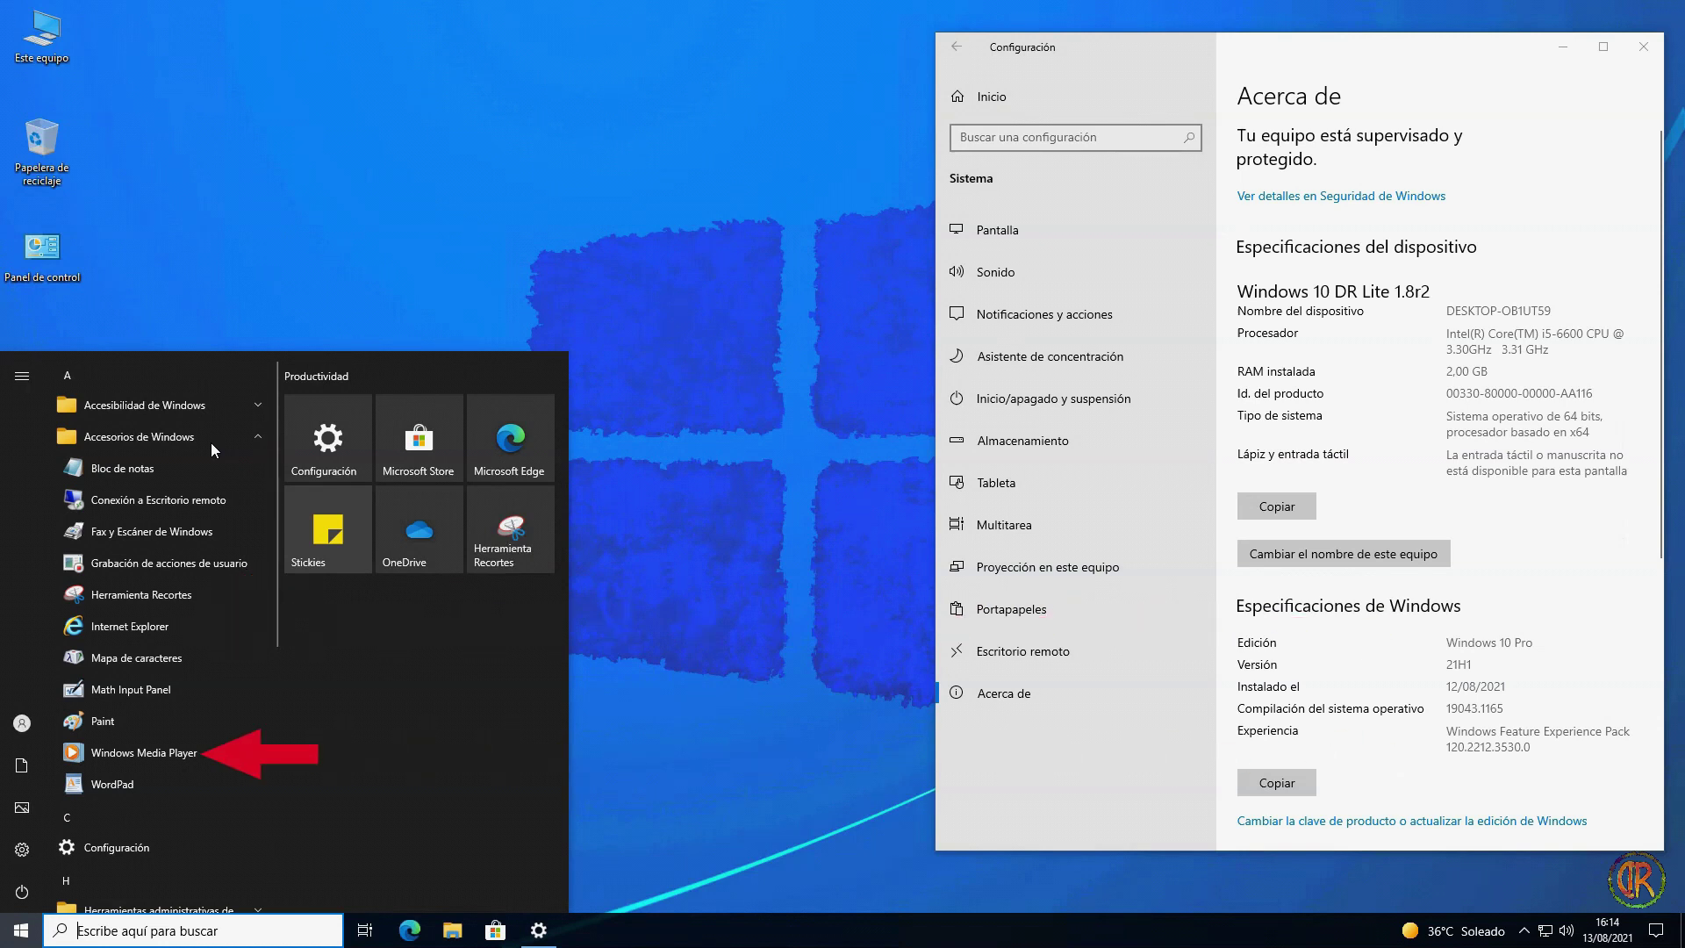
left_click(211, 443)
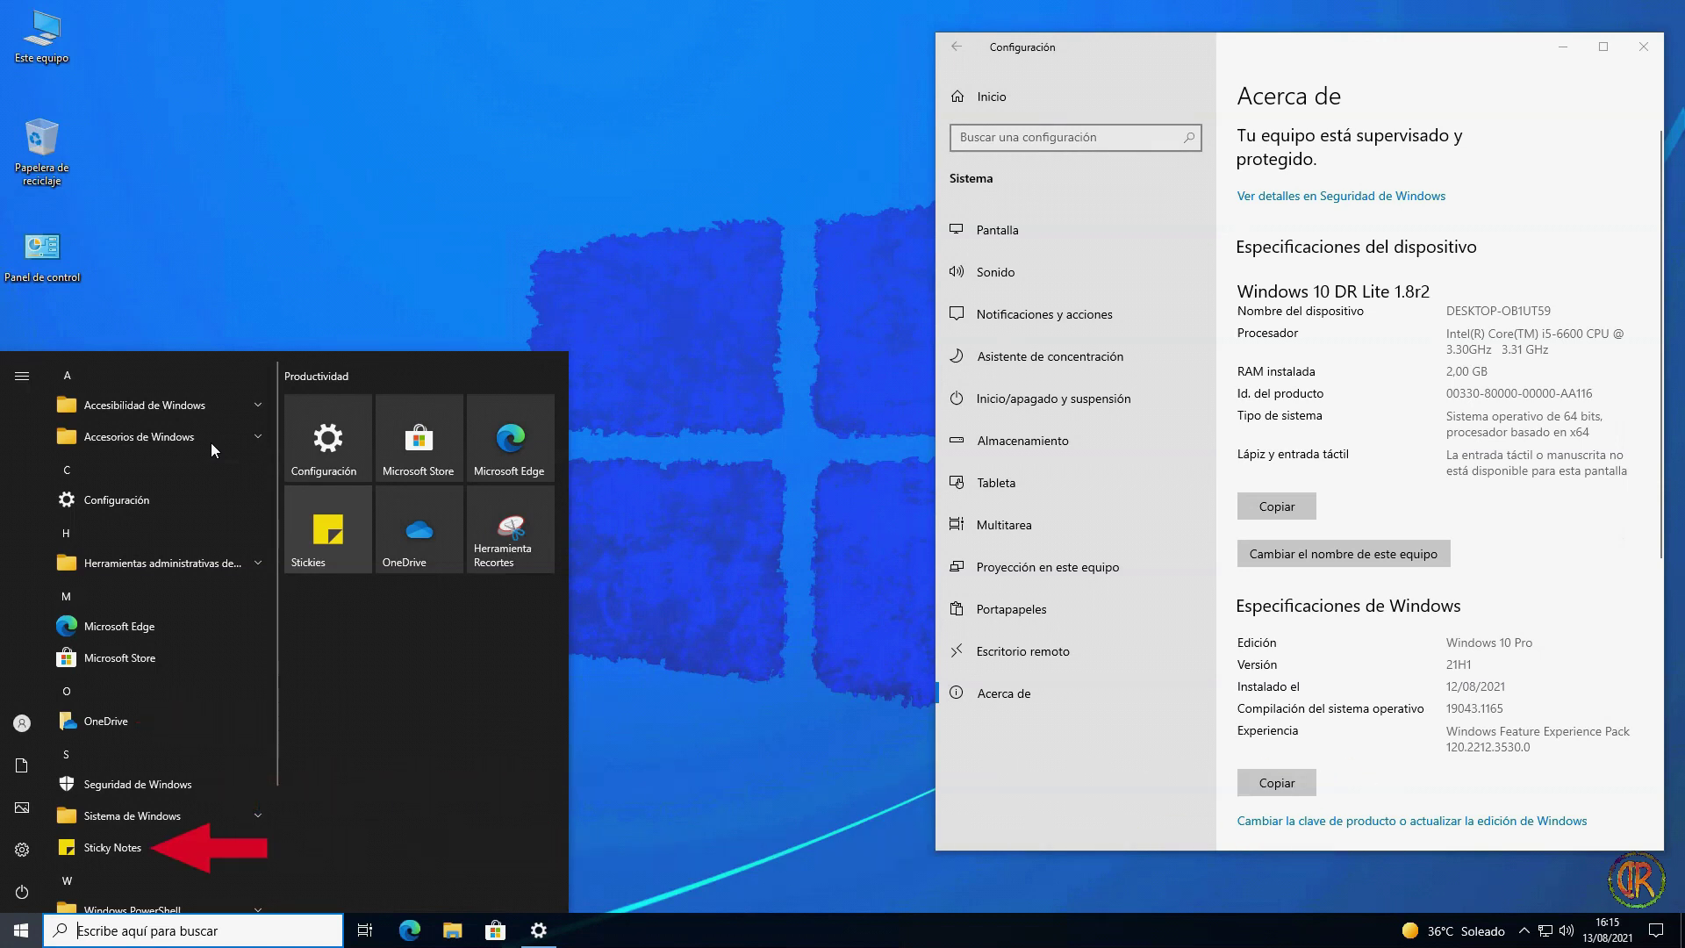
scroll(211, 442, "down", 3)
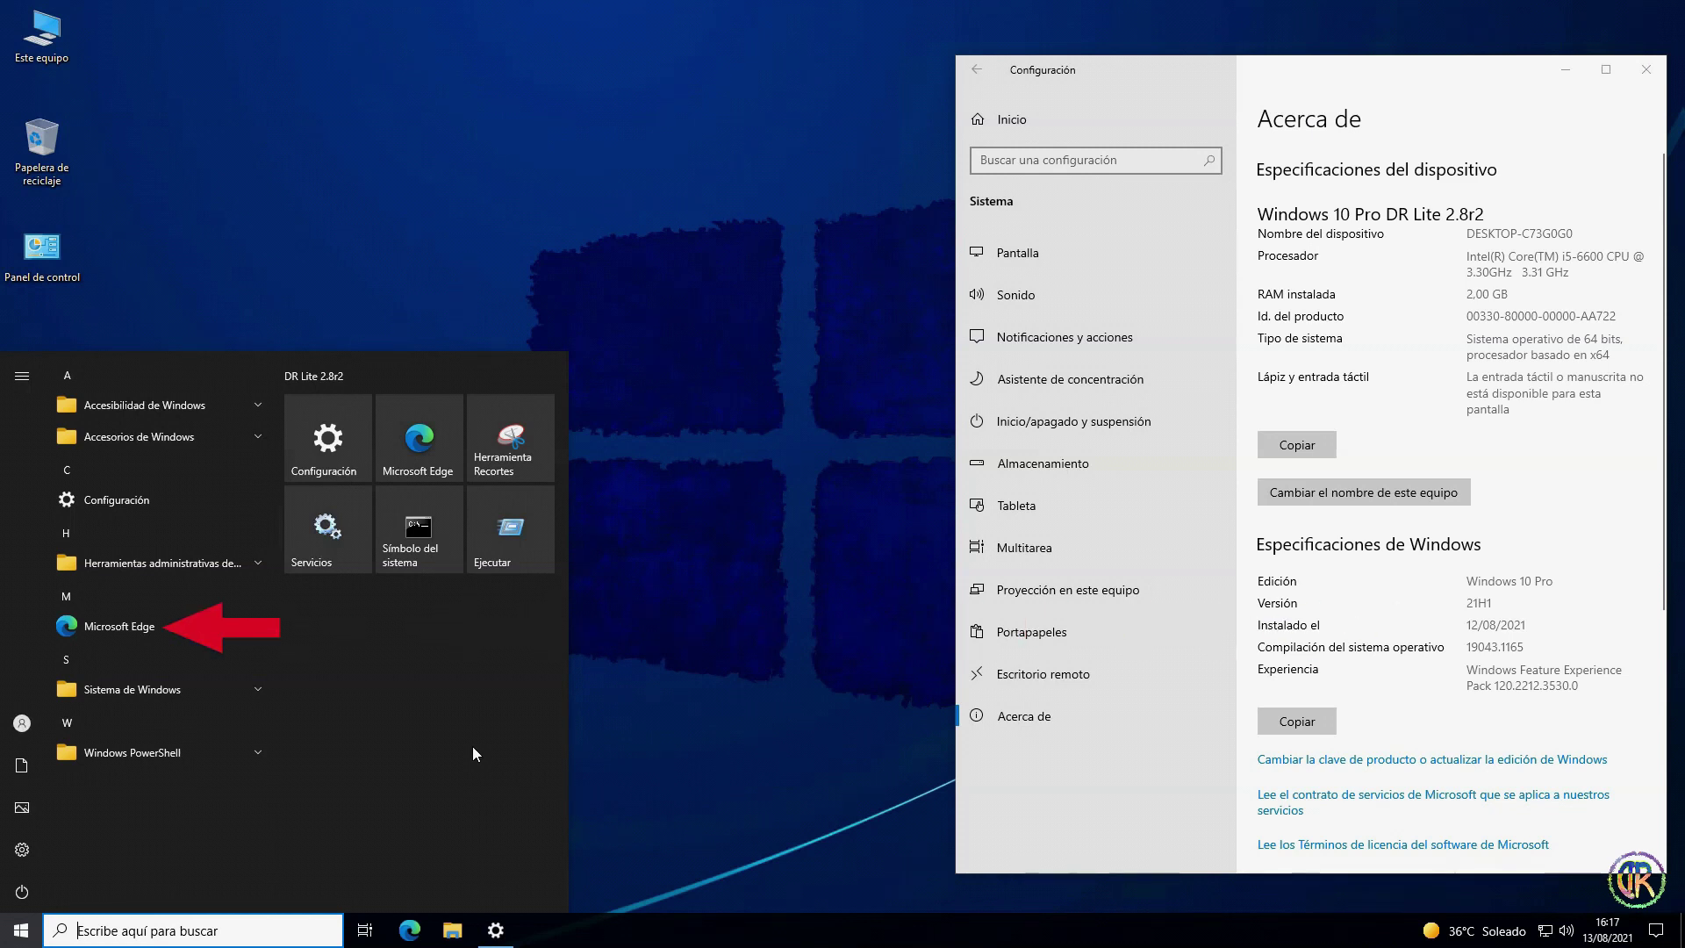
left_click(142, 445)
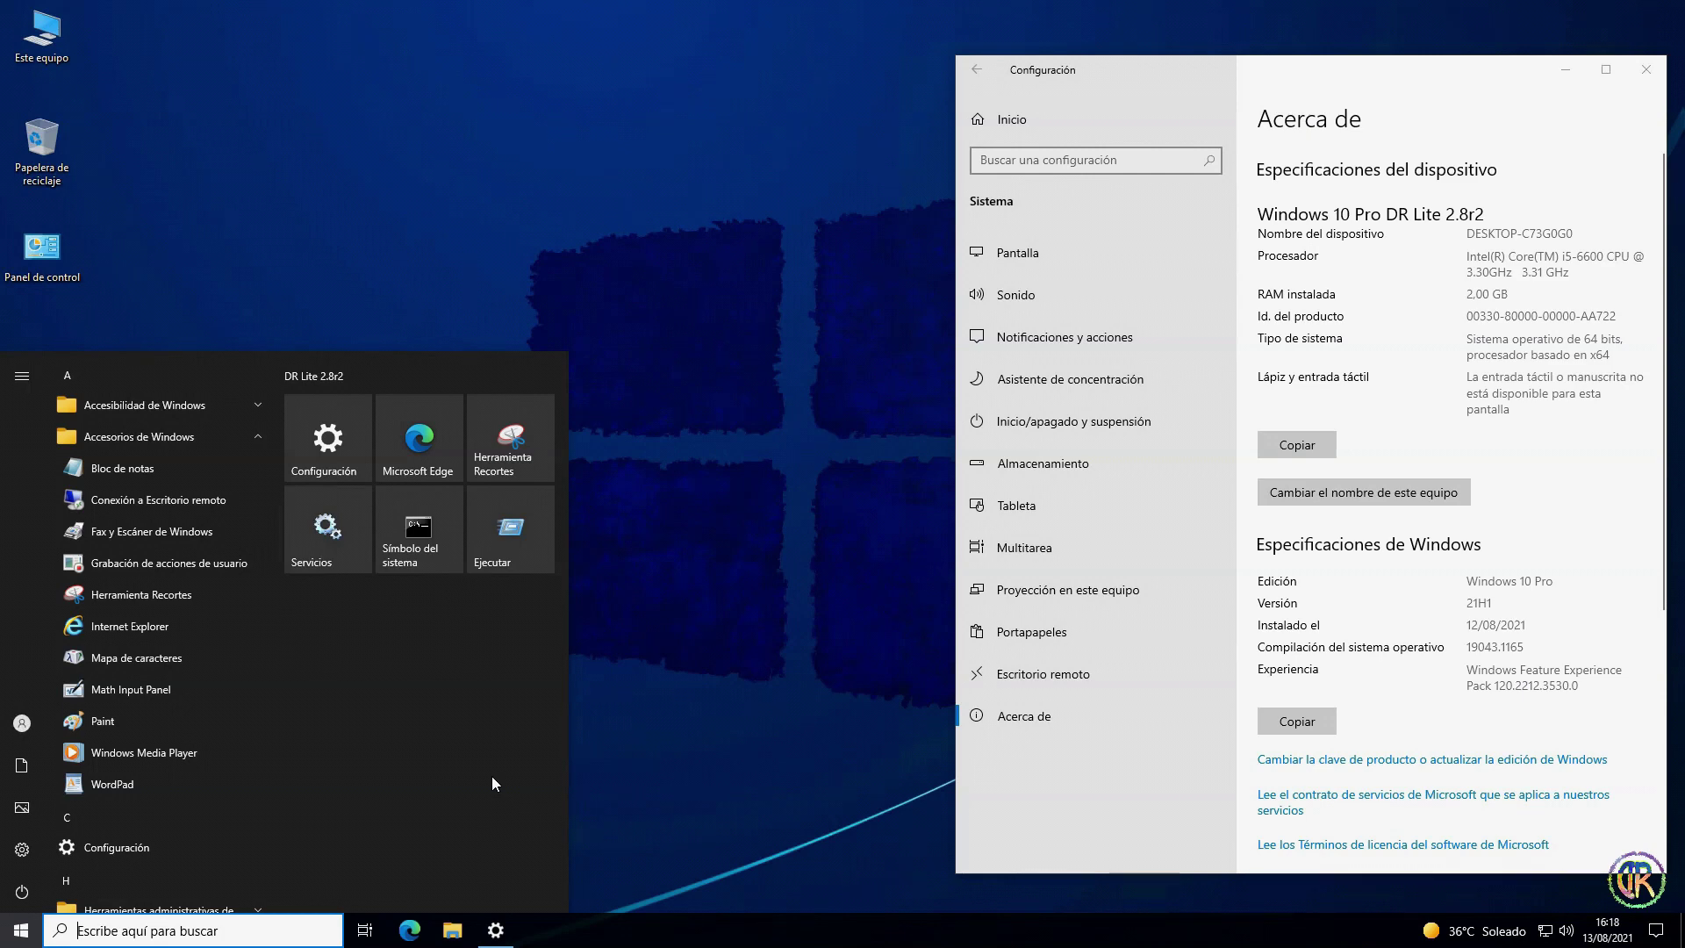
left_click(655, 716)
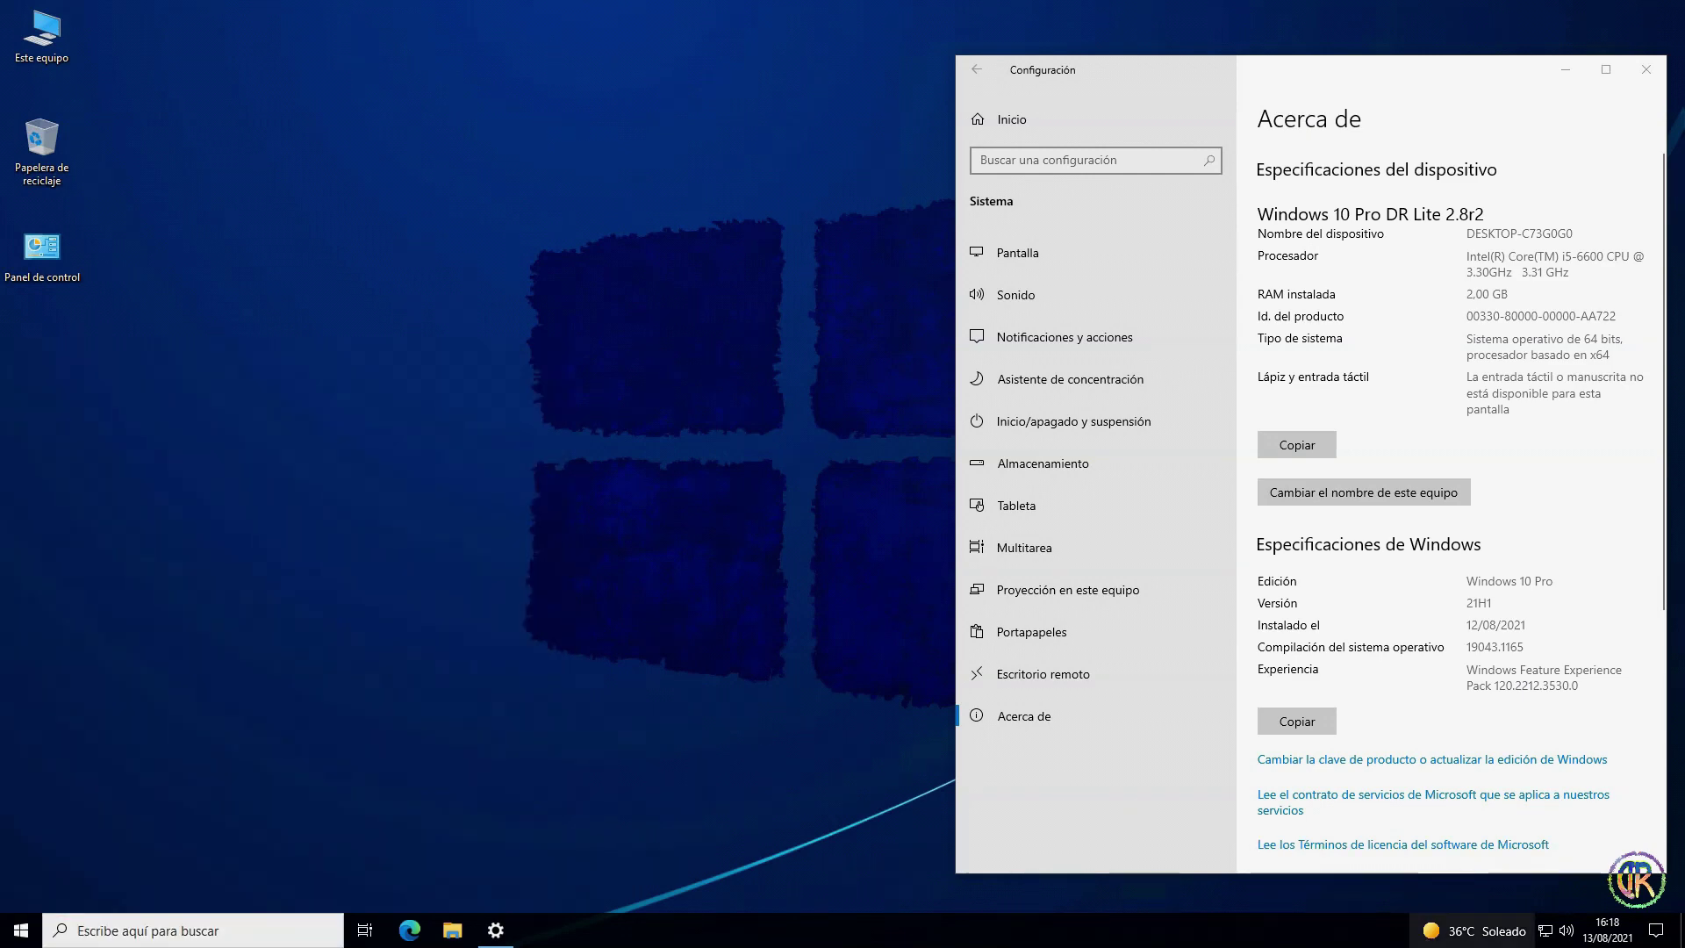
Set the taskbar's Noticias e intereses widget to show only its icon (Mostrar solo el icono).
mouse_move(1484, 937)
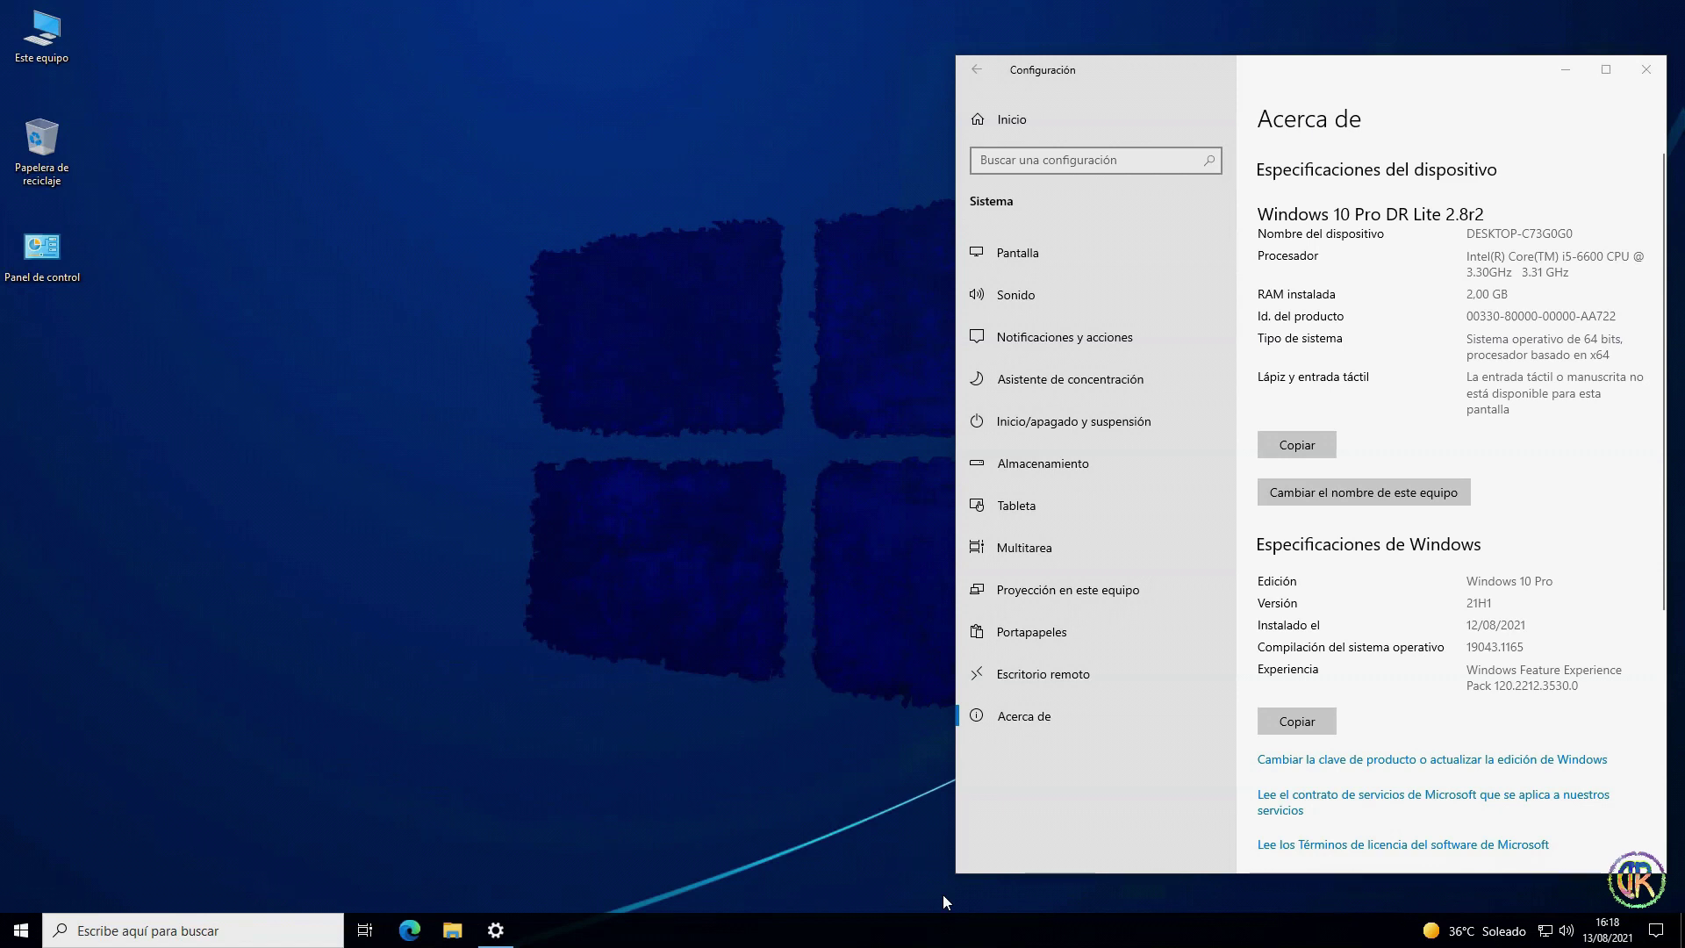
right_click(1107, 940)
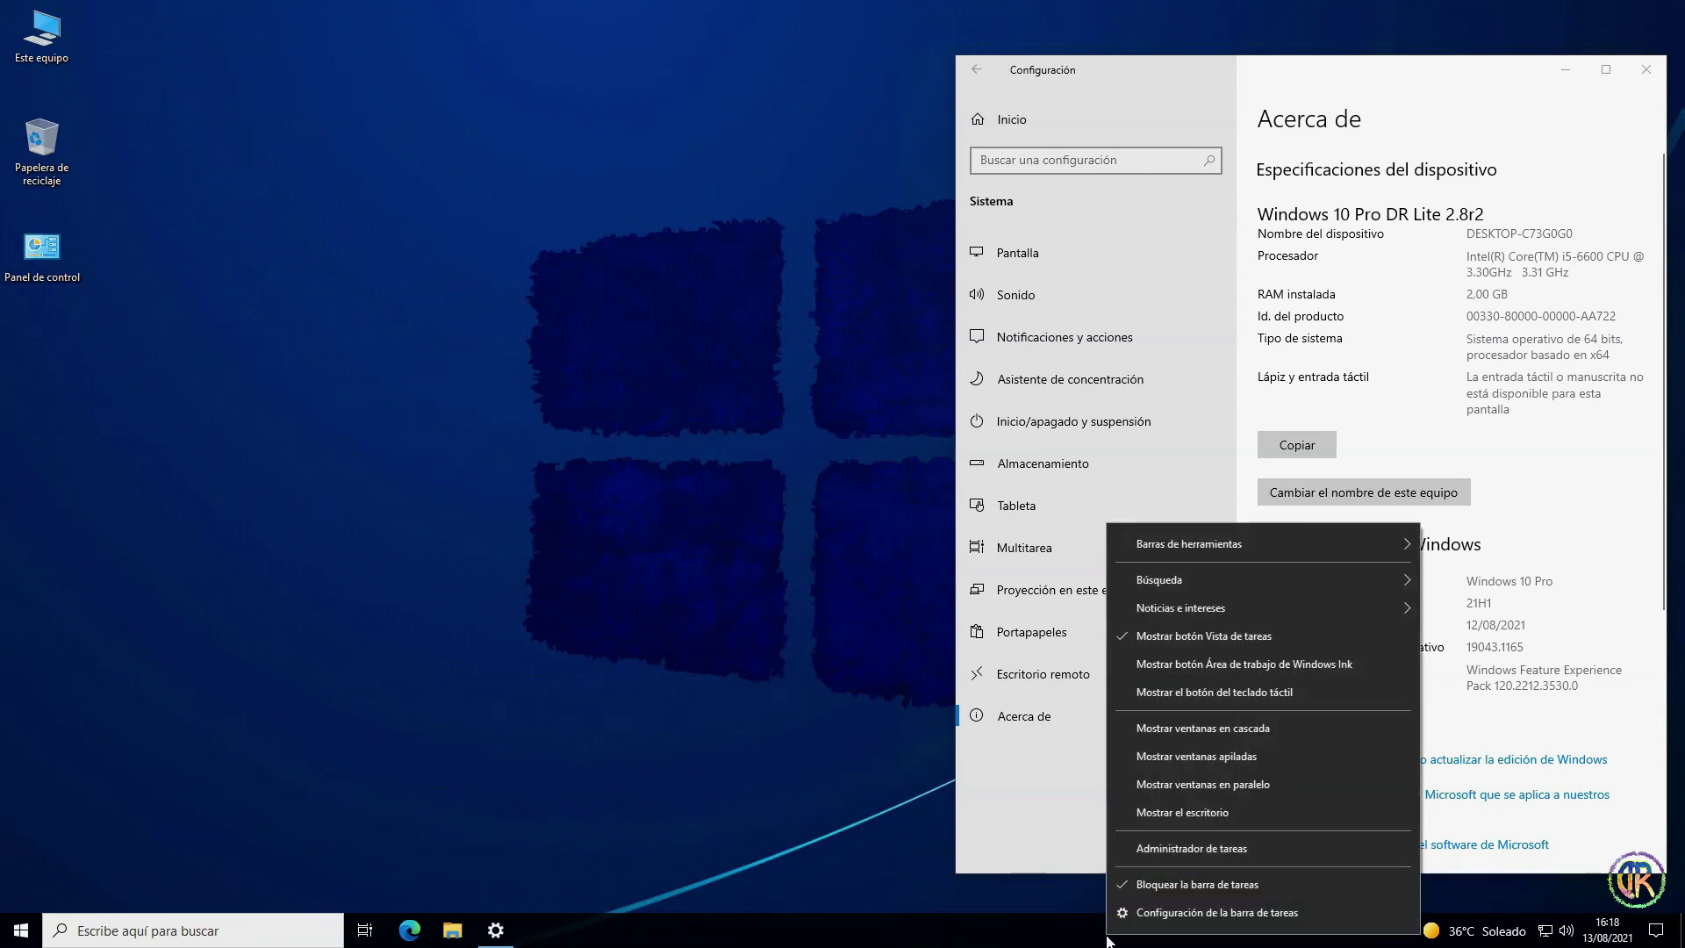
mouse_move(1218, 609)
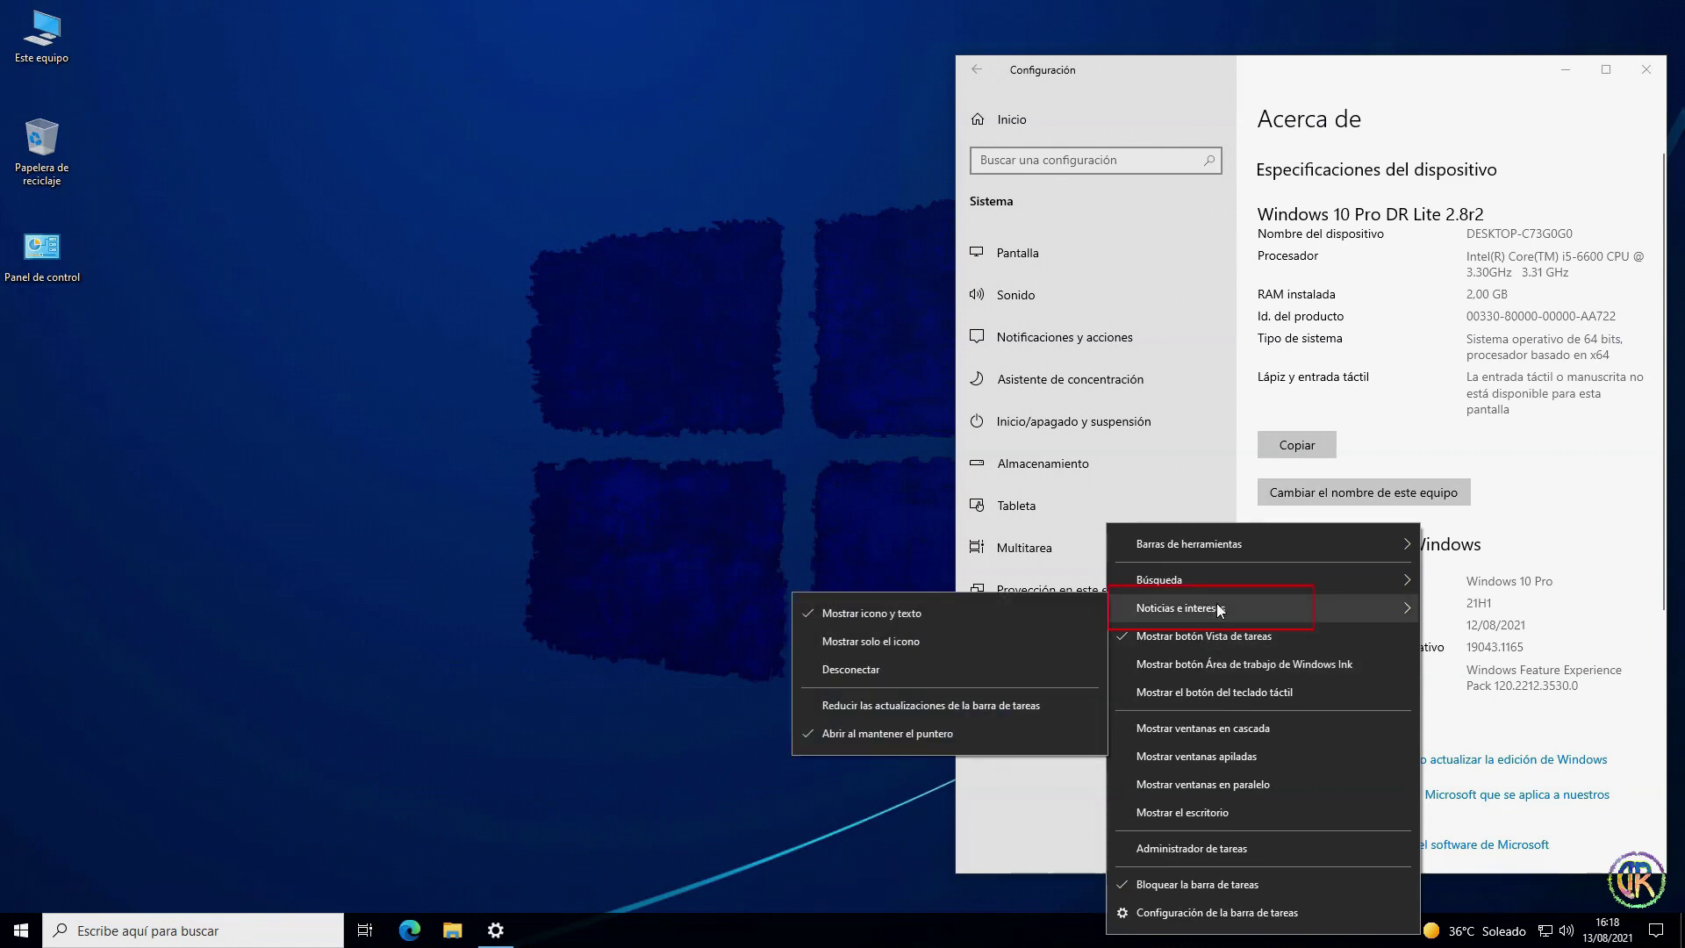
left_click(915, 644)
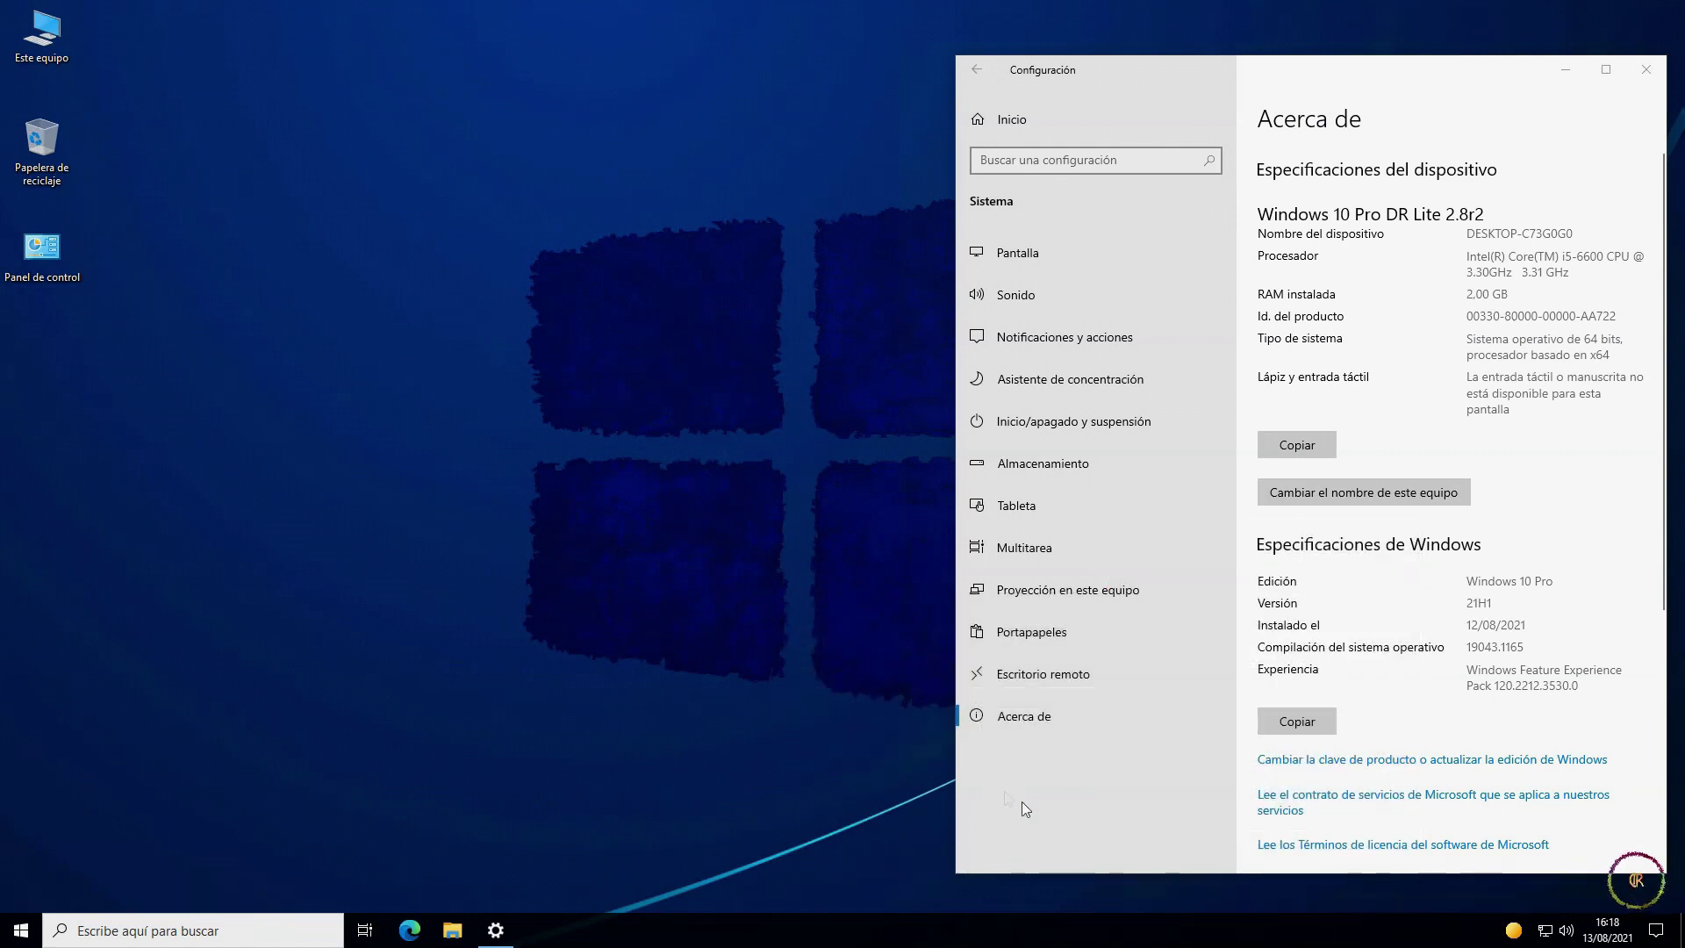
Turn off the taskbar's Noticias e intereses widget with the Desconectar option.
right_click(1199, 939)
mouse_move(1288, 613)
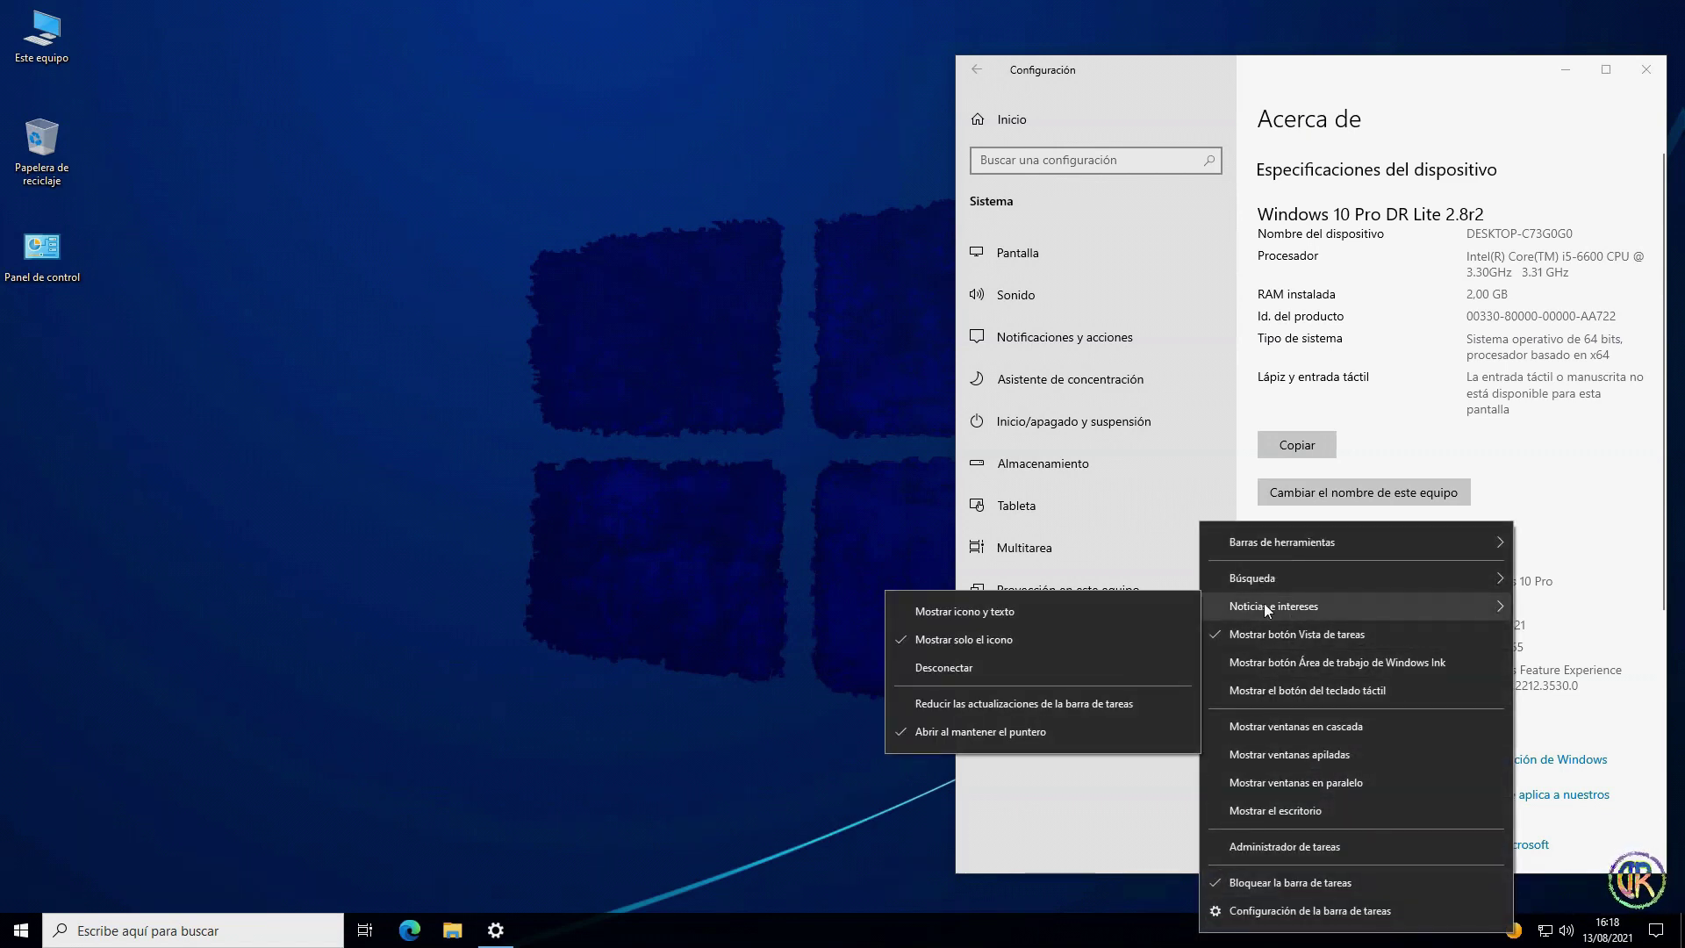
left_click(1046, 677)
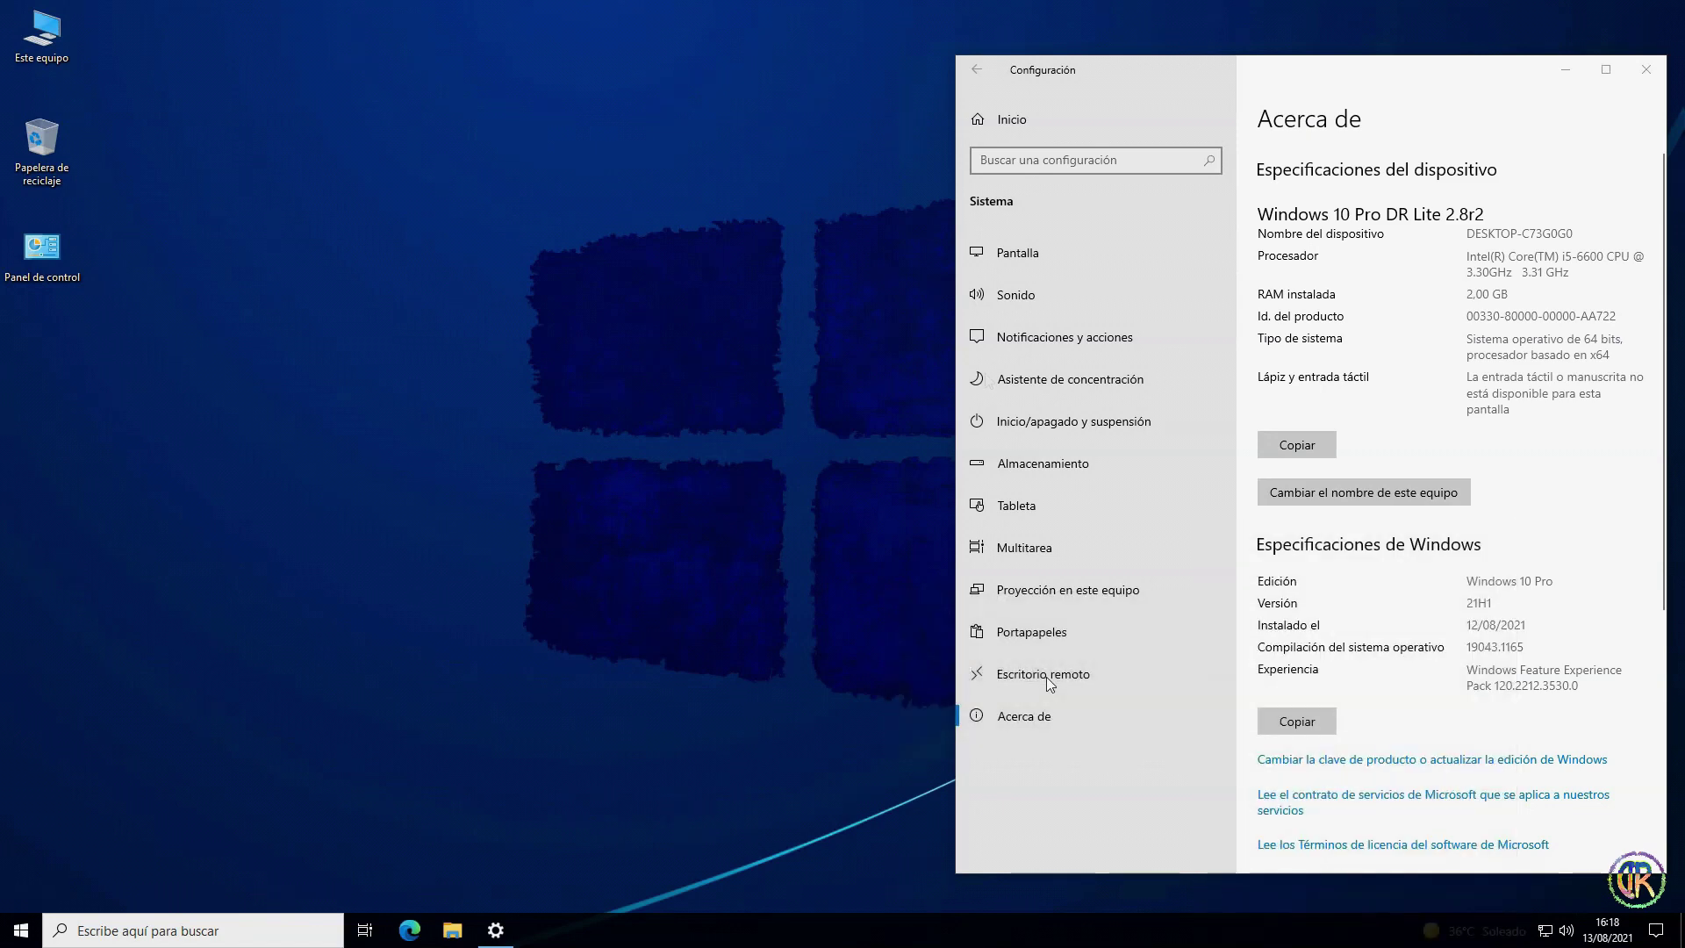
Move the Settings window to the middle of the desktop and open Windows Update under Actualización y seguridad.
left_click_drag(1354, 71, 930, 55)
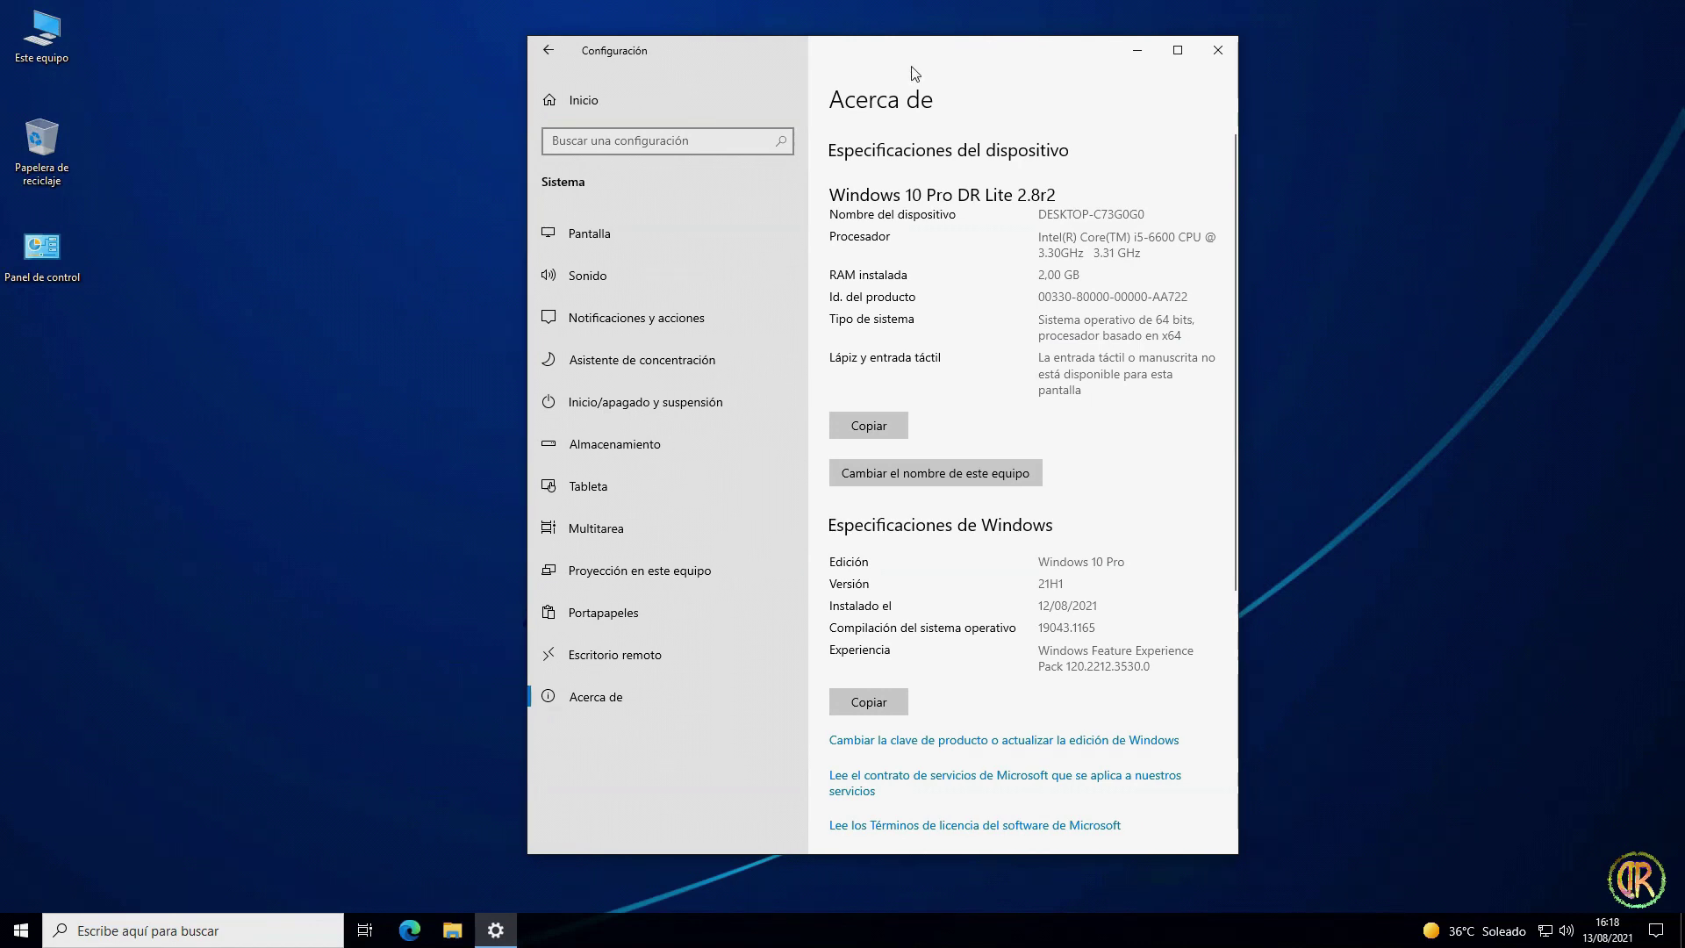
left_click(617, 98)
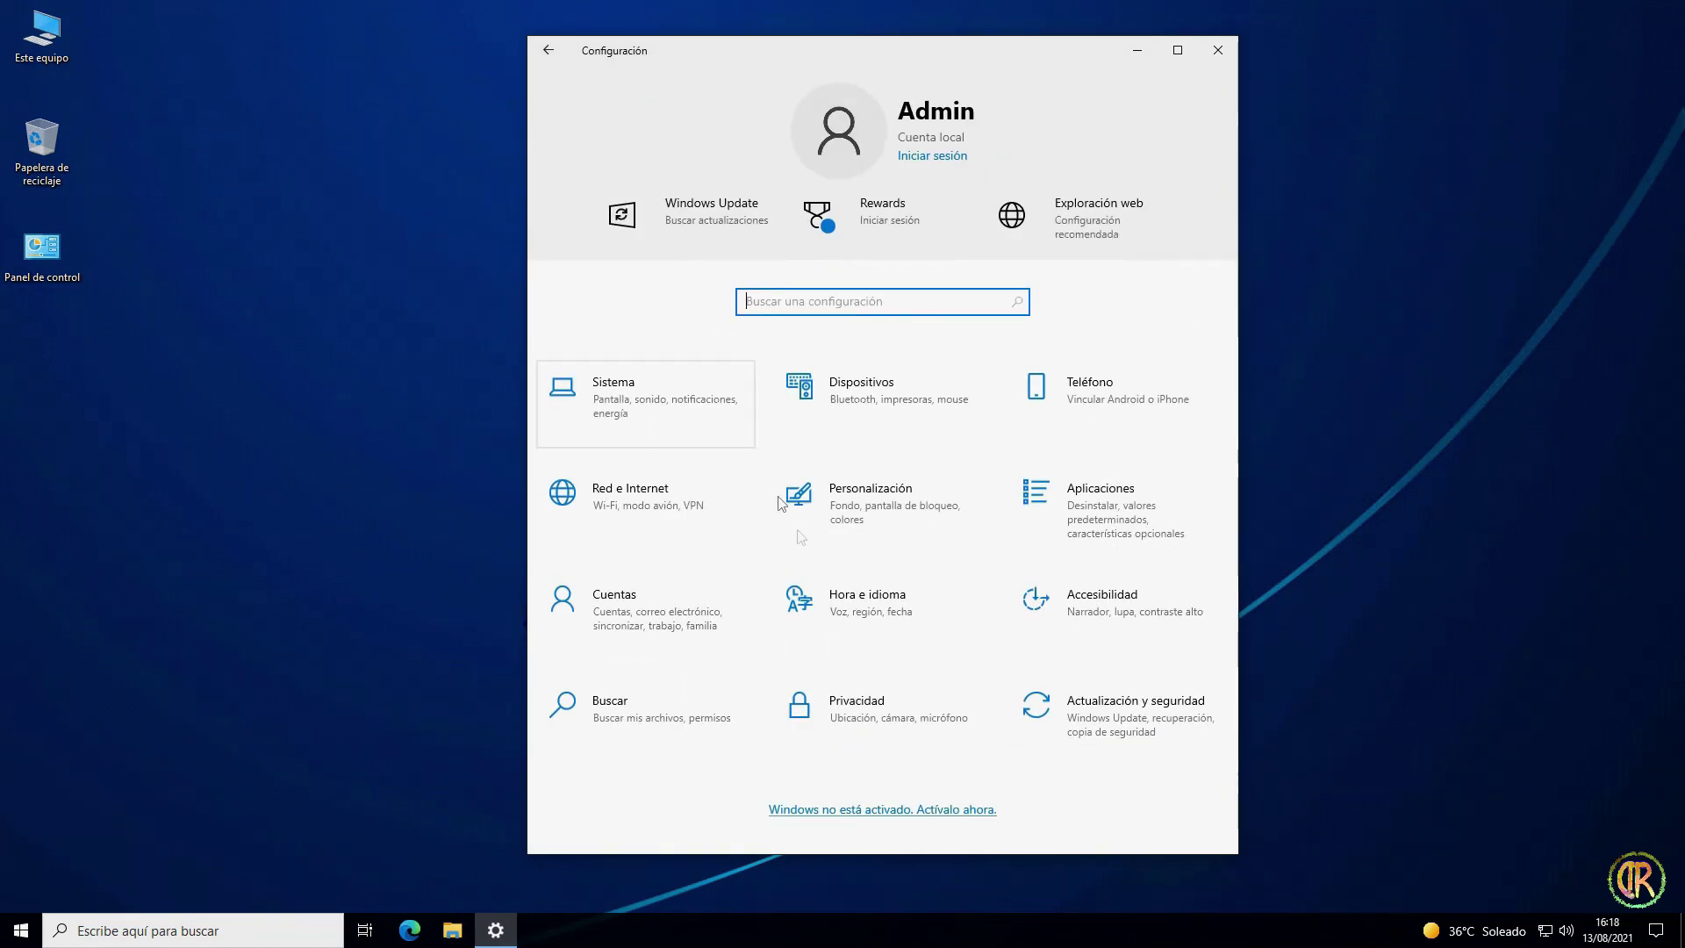
left_click(1102, 701)
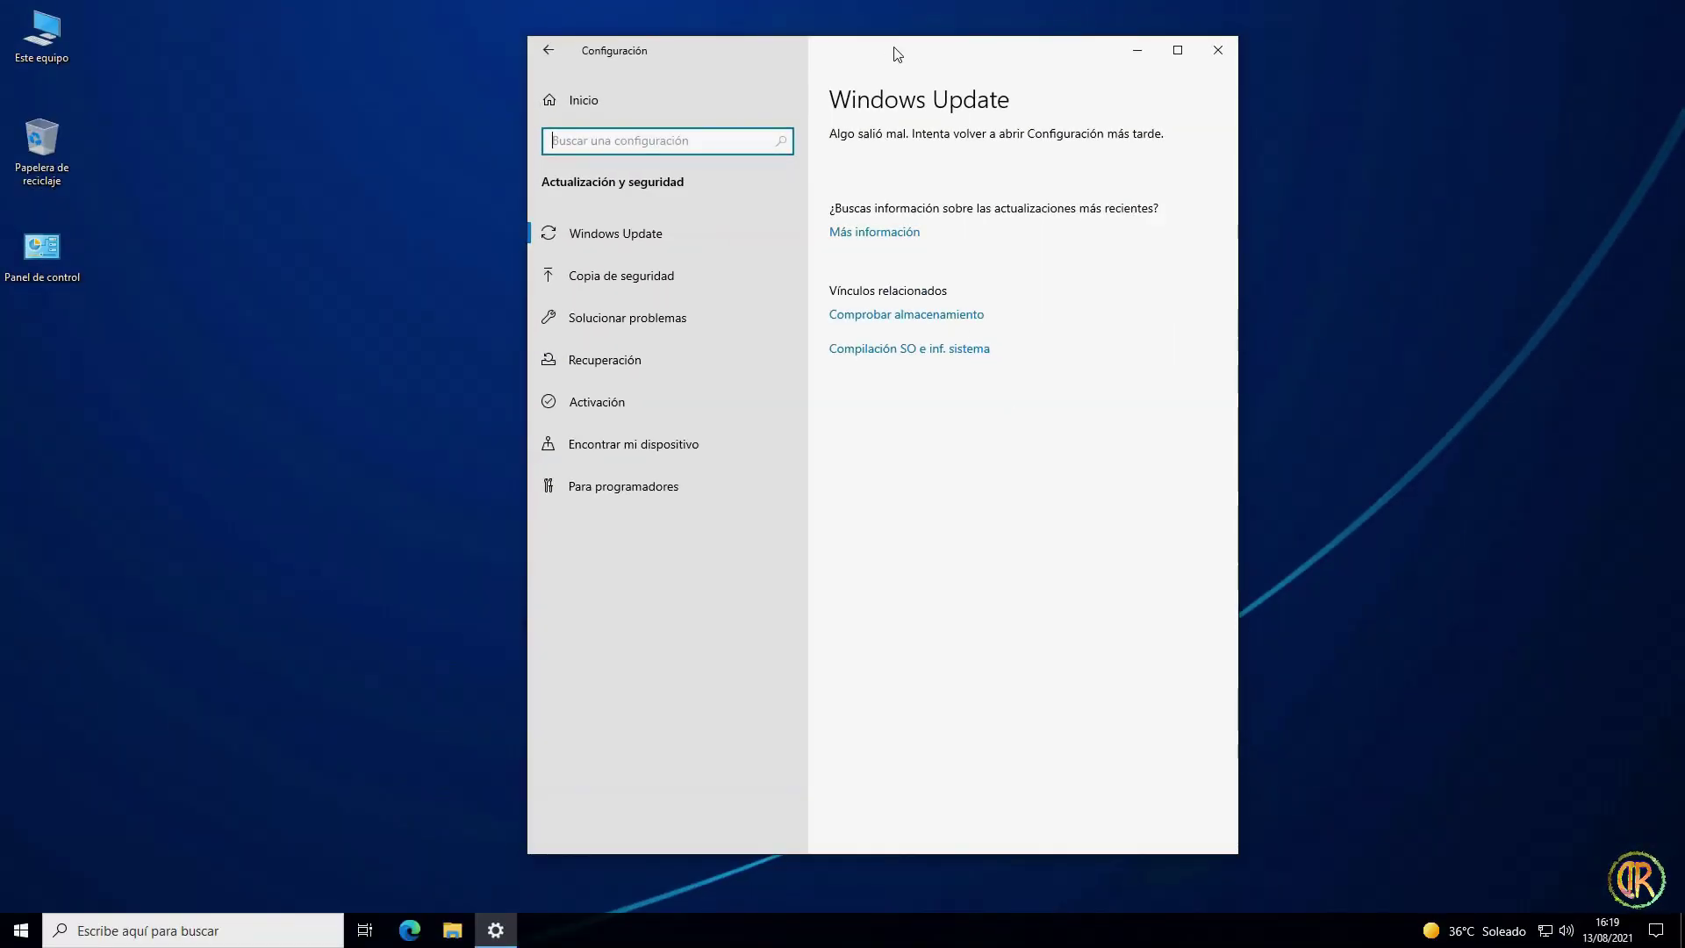
Return from Windows Update to the system's Acerca de page and reposition the Settings window near the middle of the desktop.
left_click_drag(892, 52, 1327, 70)
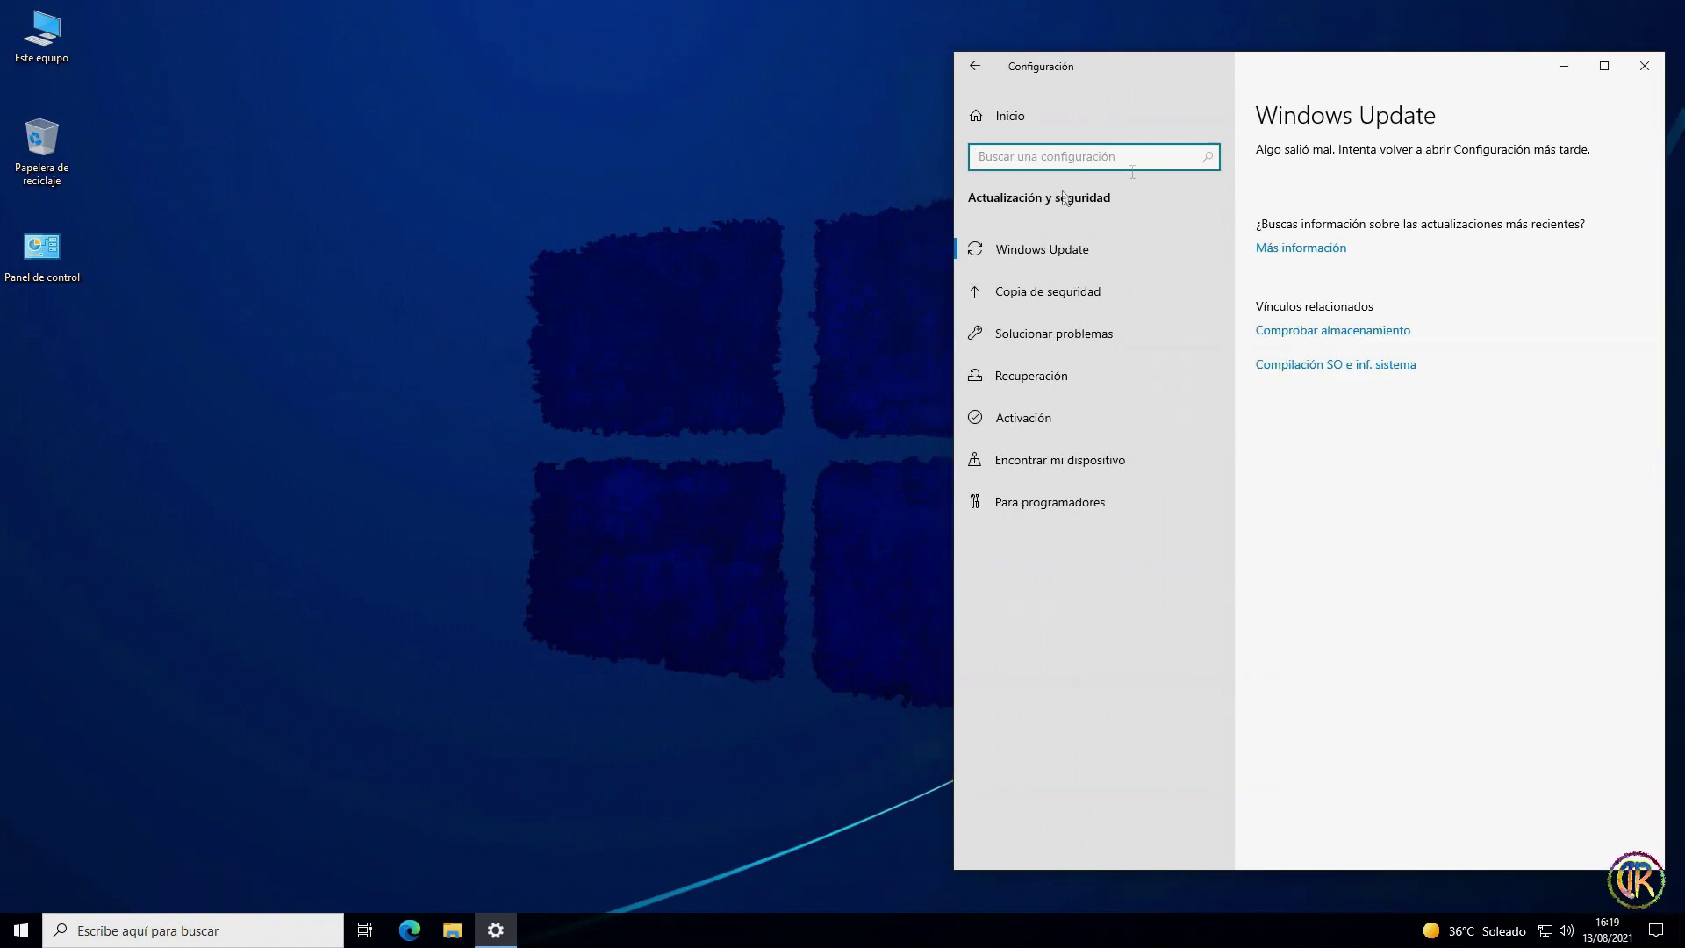
left_click(968, 68)
left_click(968, 68)
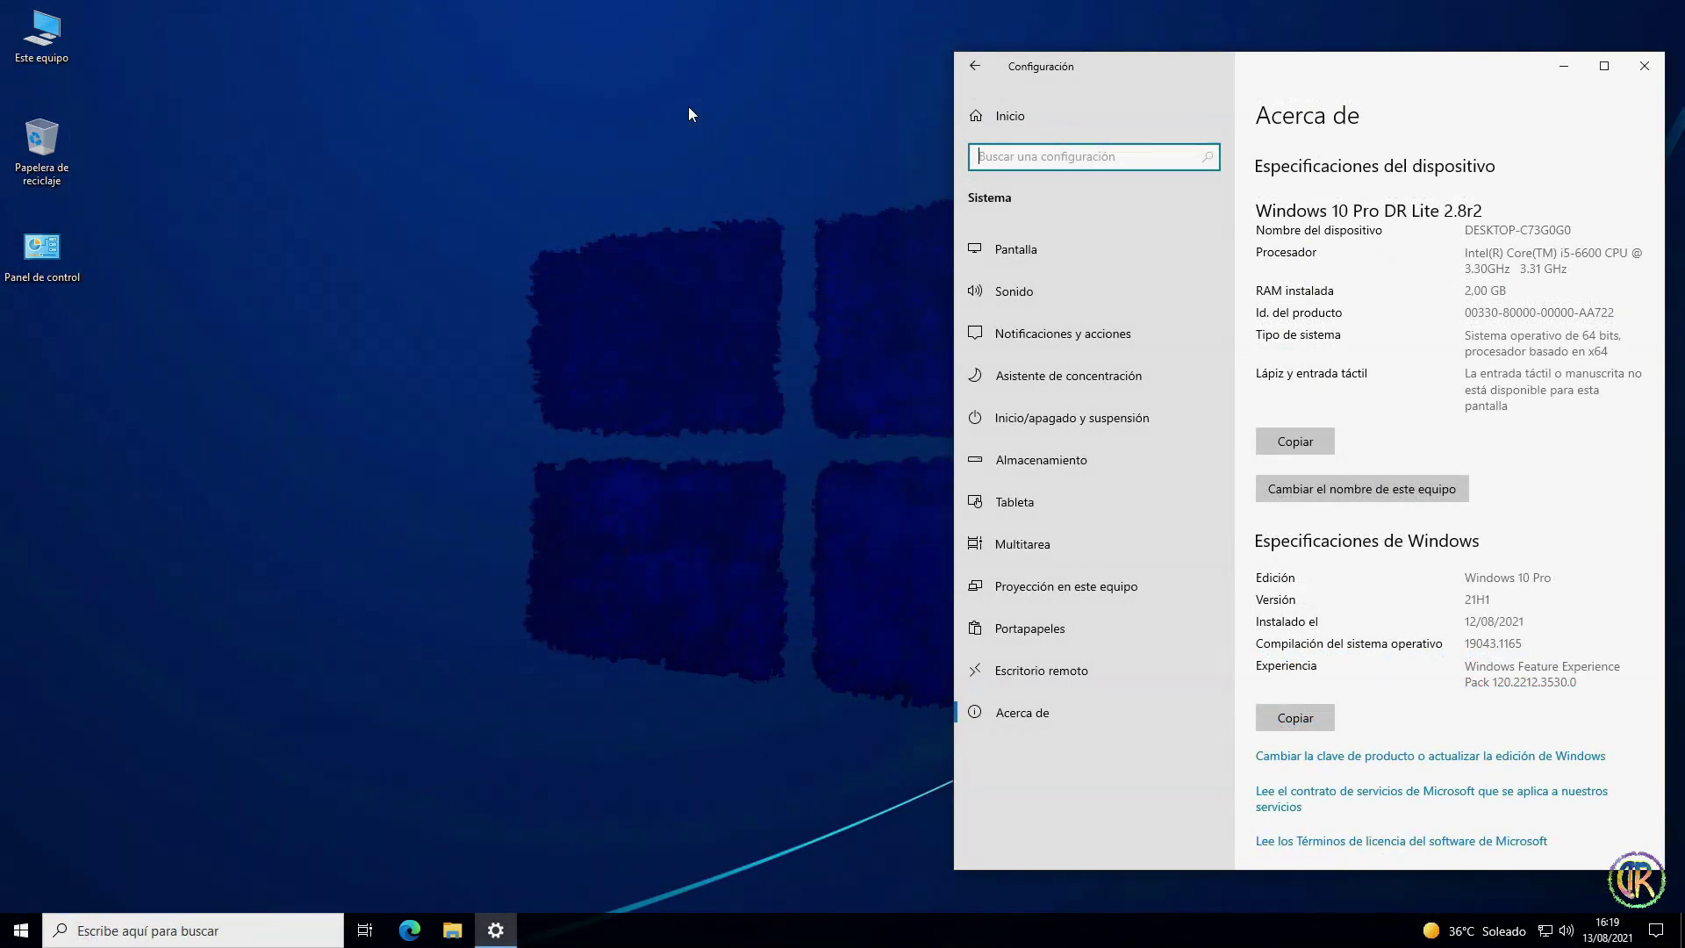
left_click_drag(1306, 77, 853, 68)
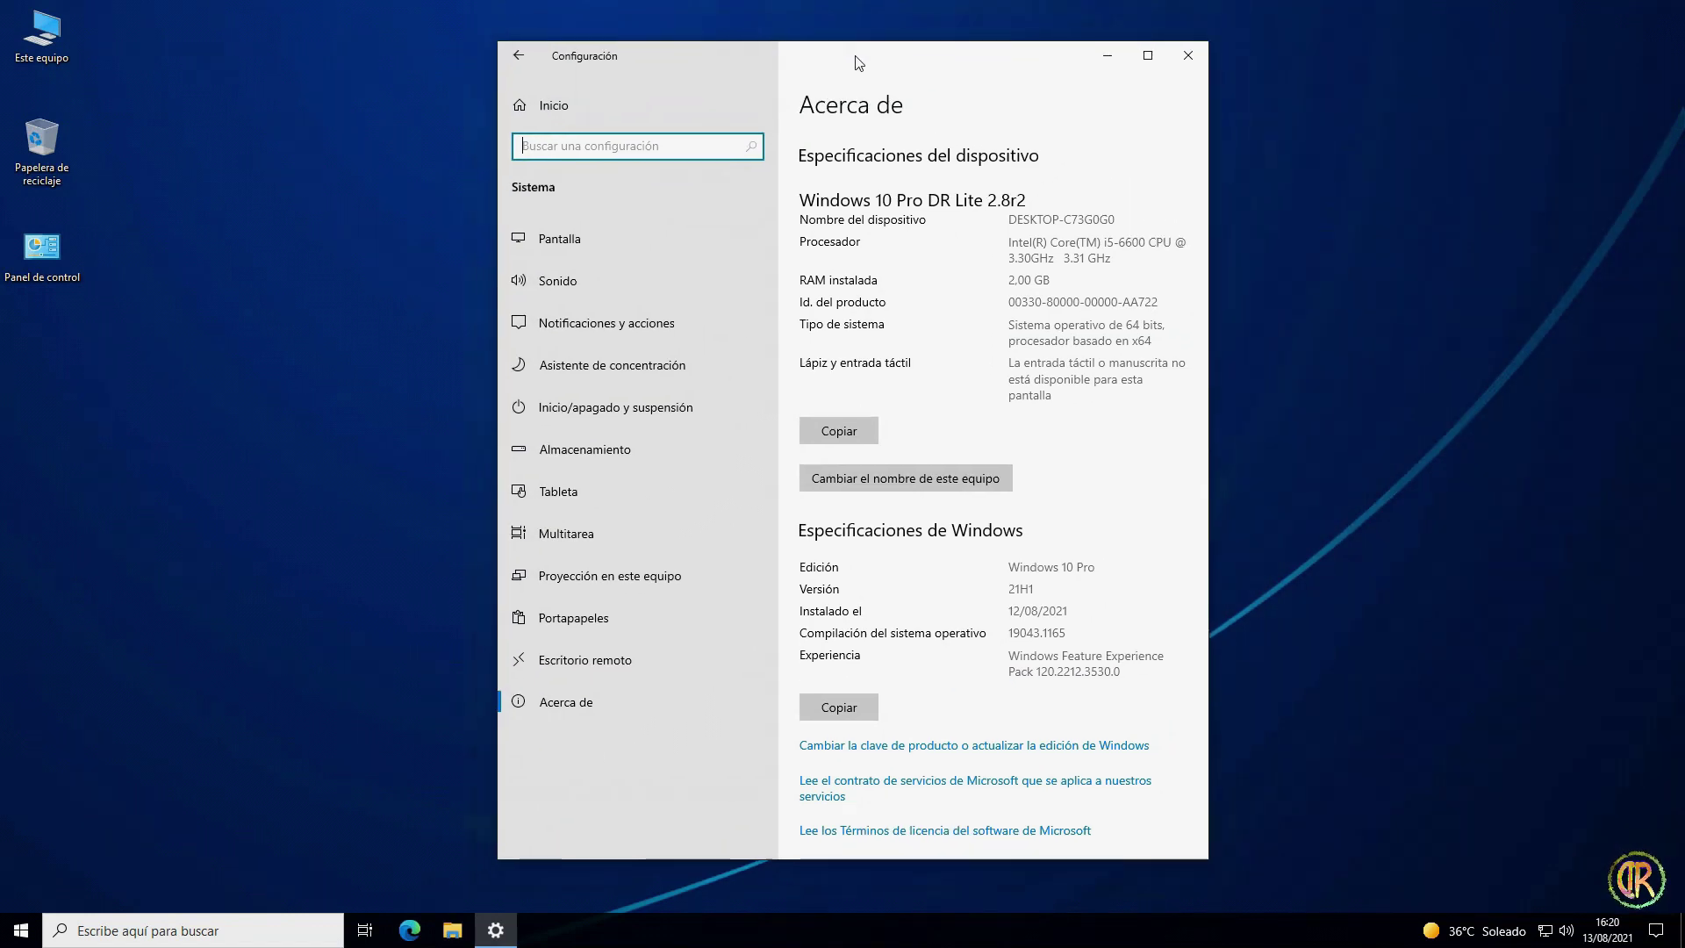
left_click(913, 748)
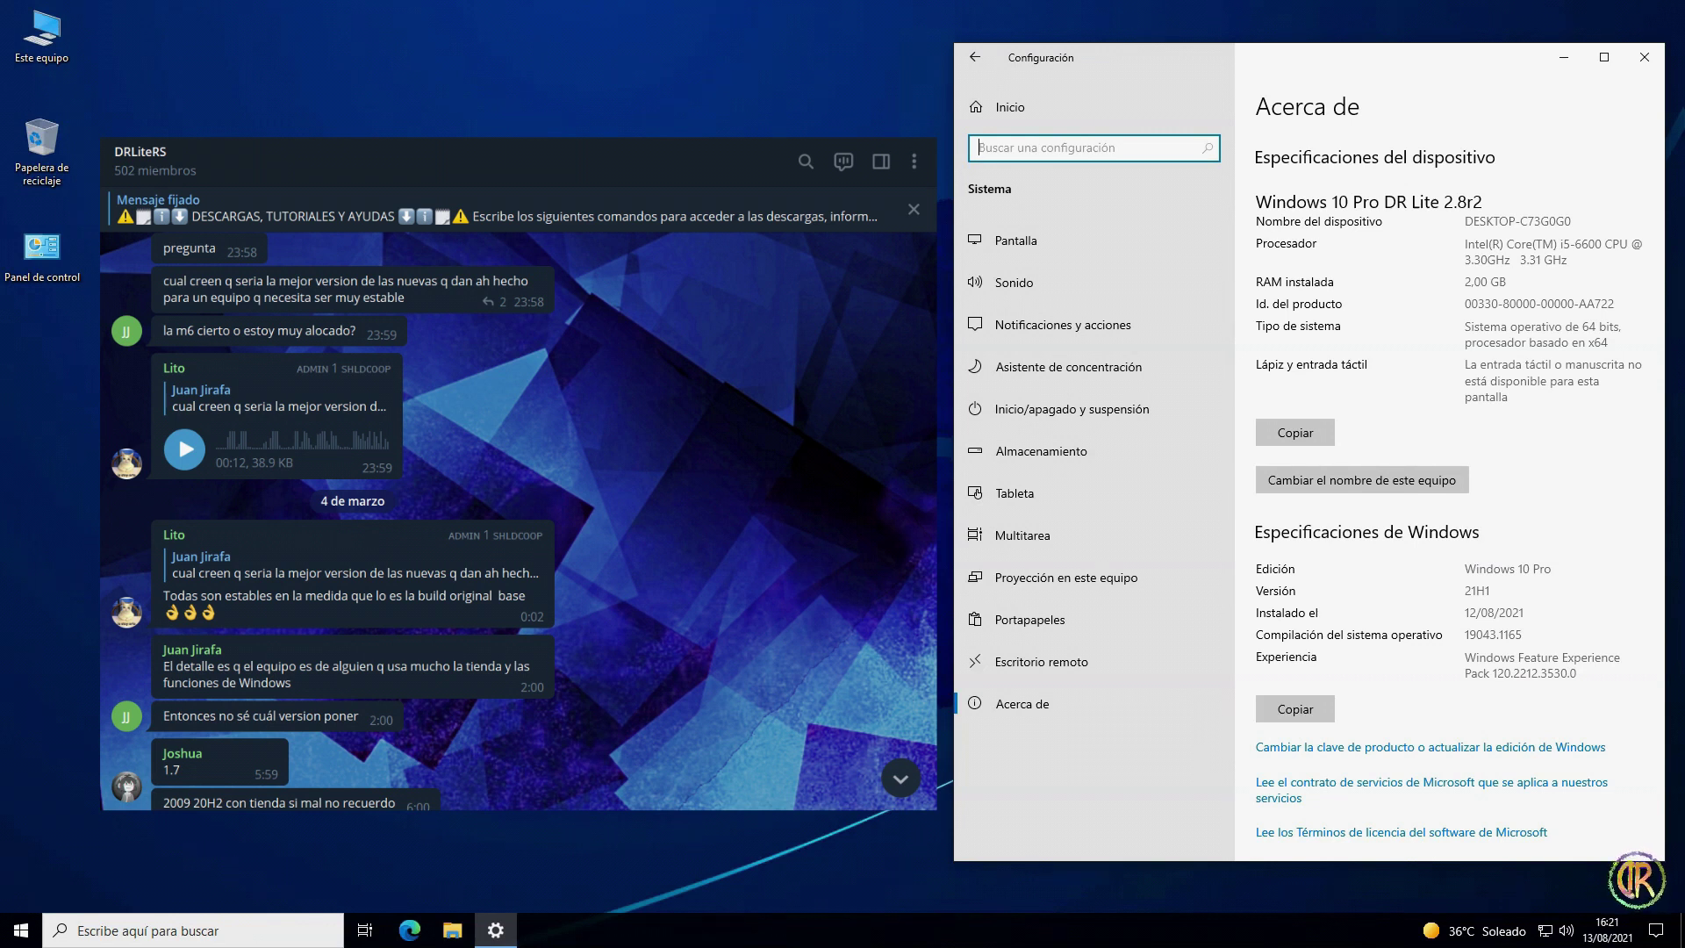
key("alt+F4")
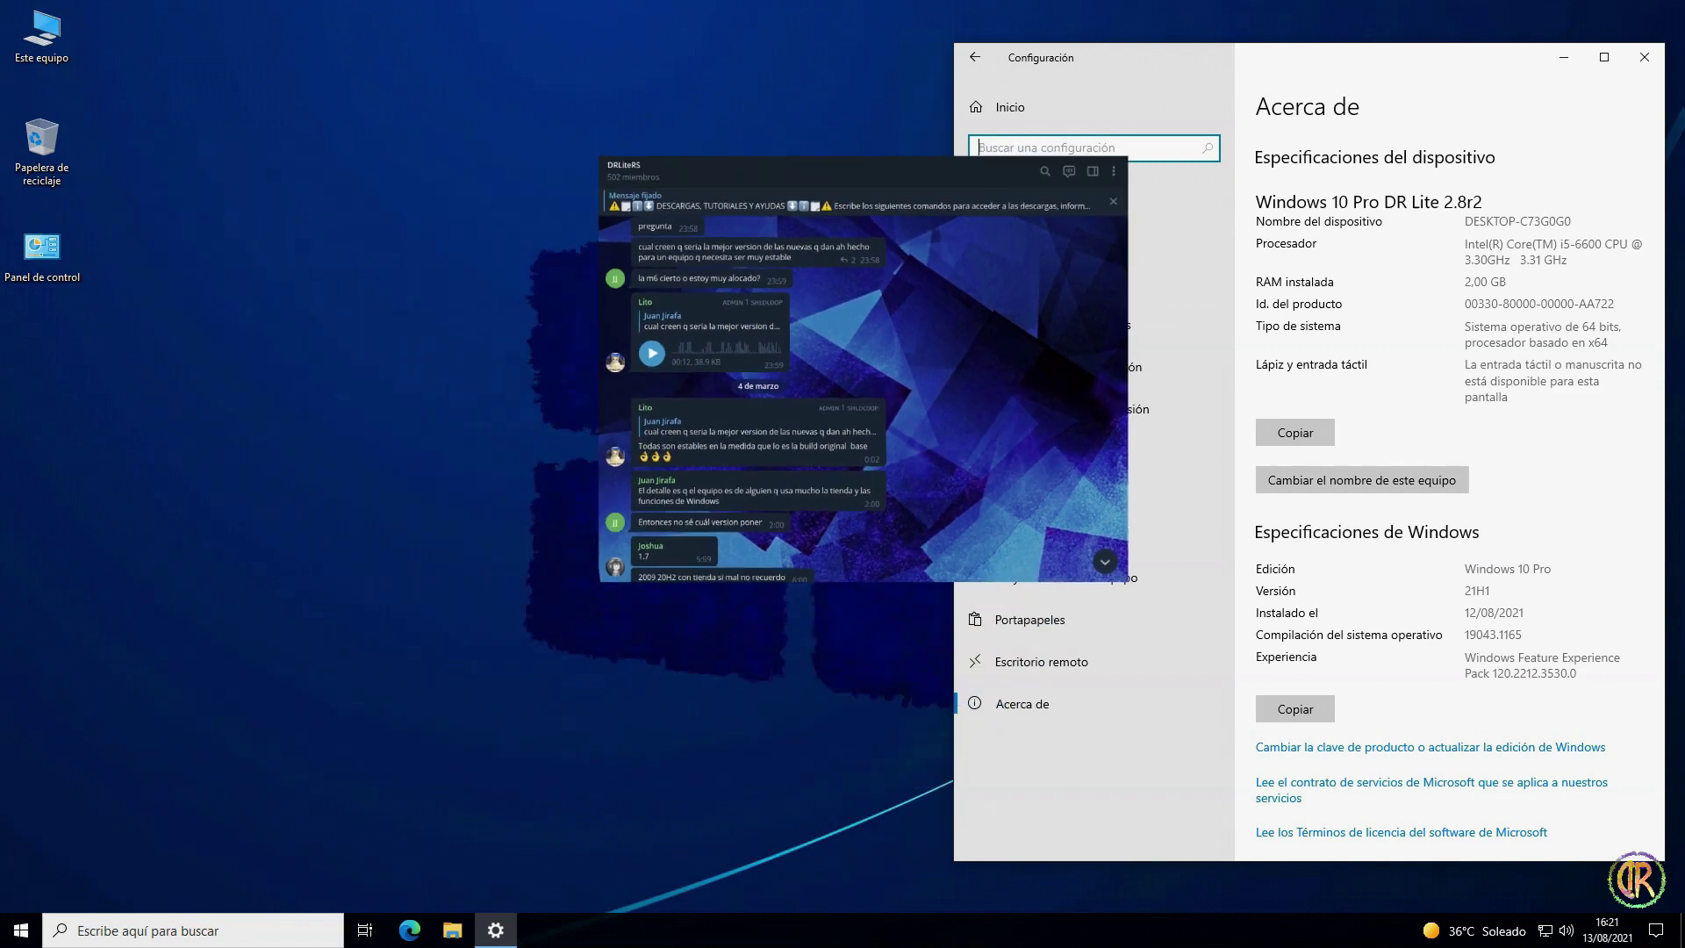